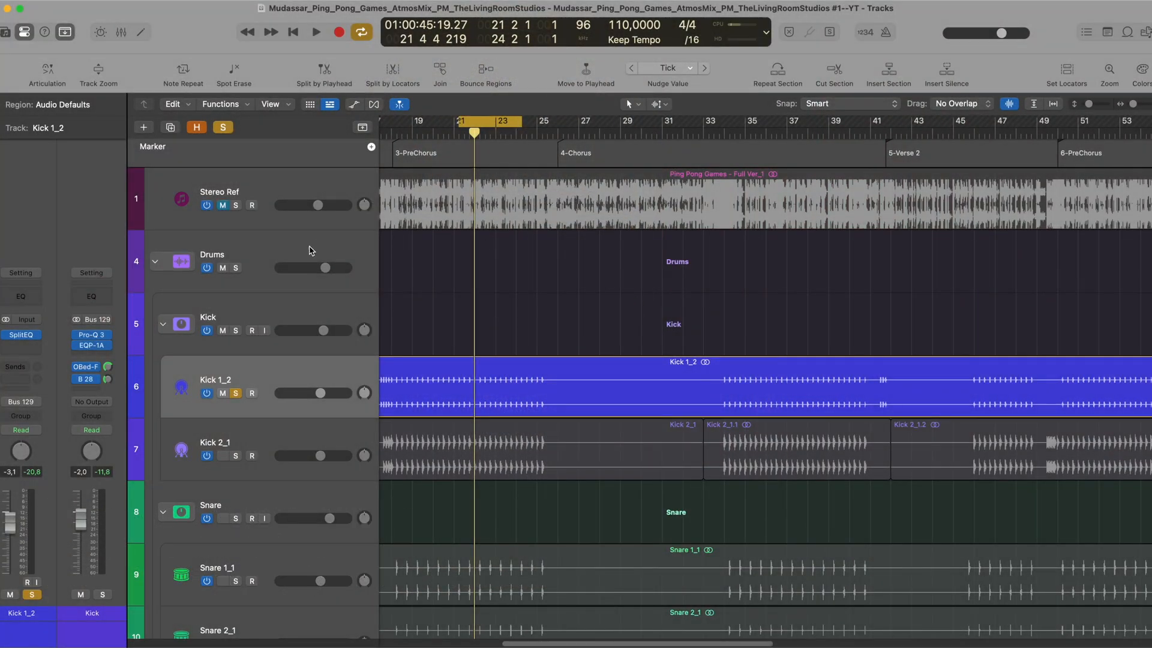
Step: Play the soloed Kick 1_2 track, enable its SplitEQ with the 85 Hz band 1, and compare that band off and on
mouse_move(90, 372)
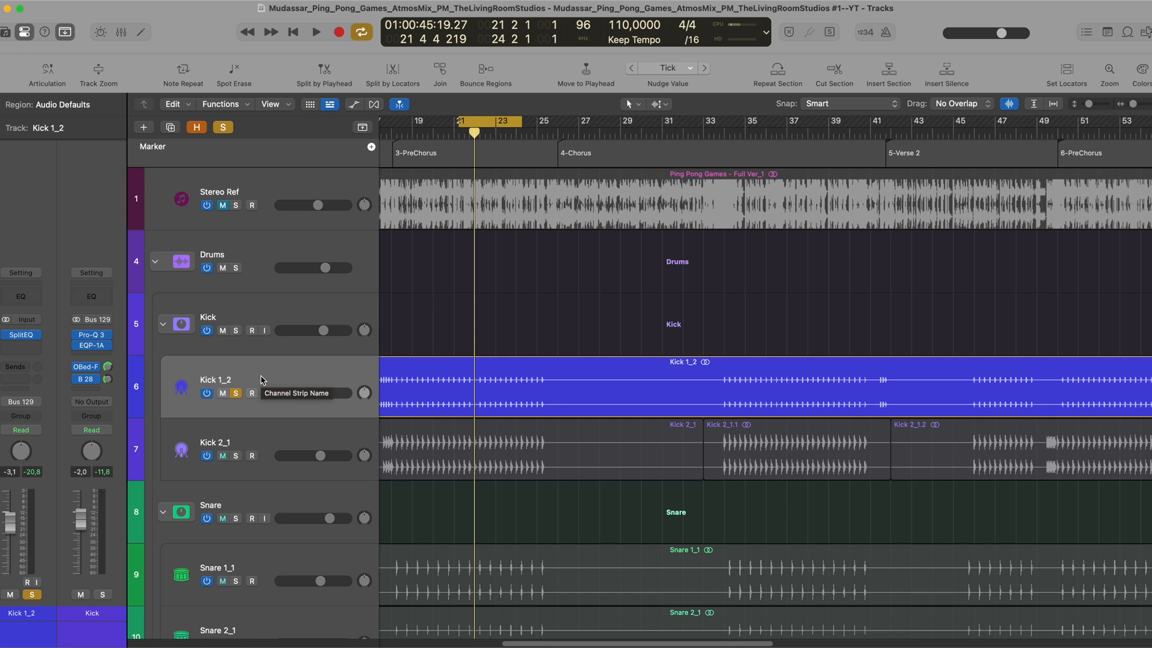
left_click(305, 164)
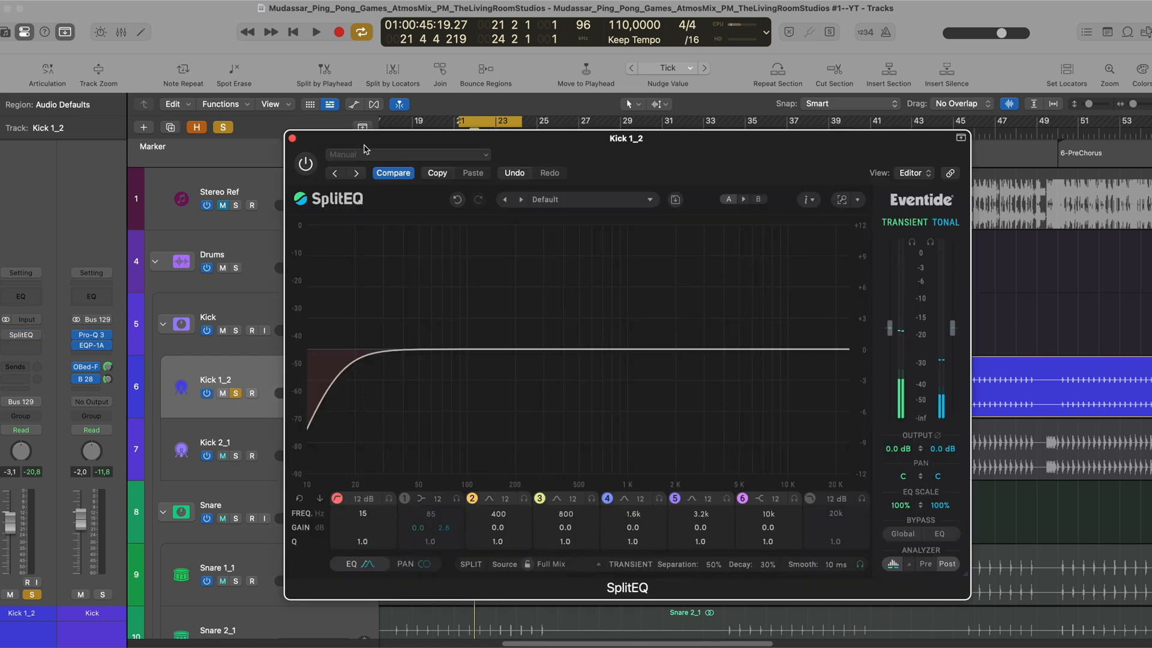
key("space")
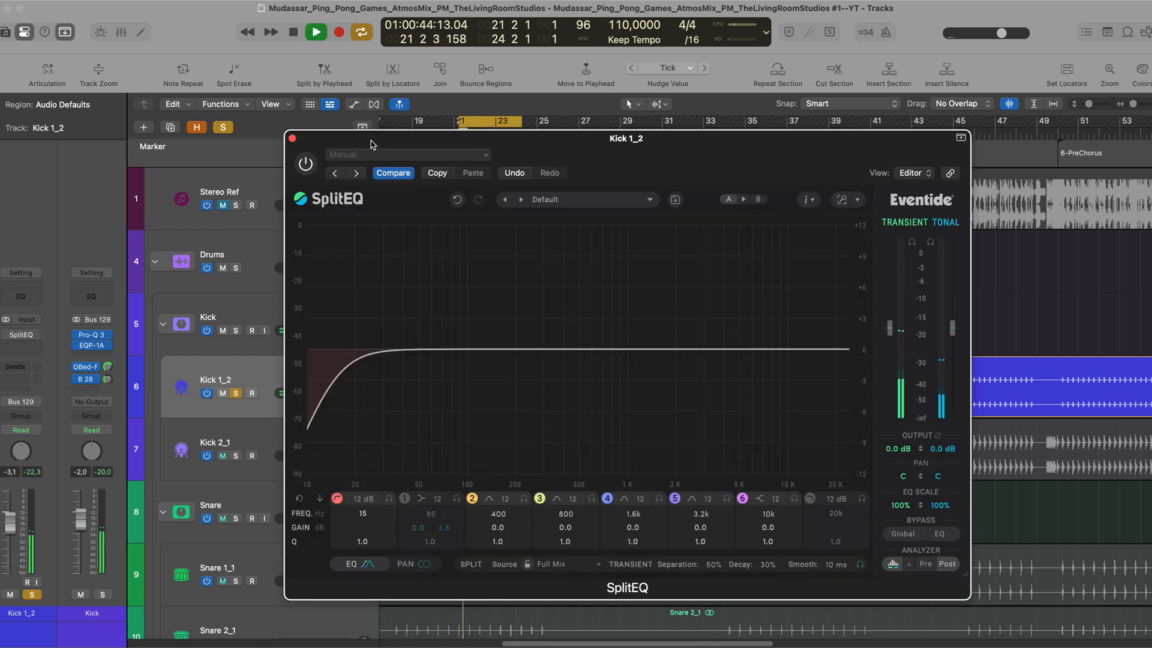
left_click(306, 164)
left_click(405, 499)
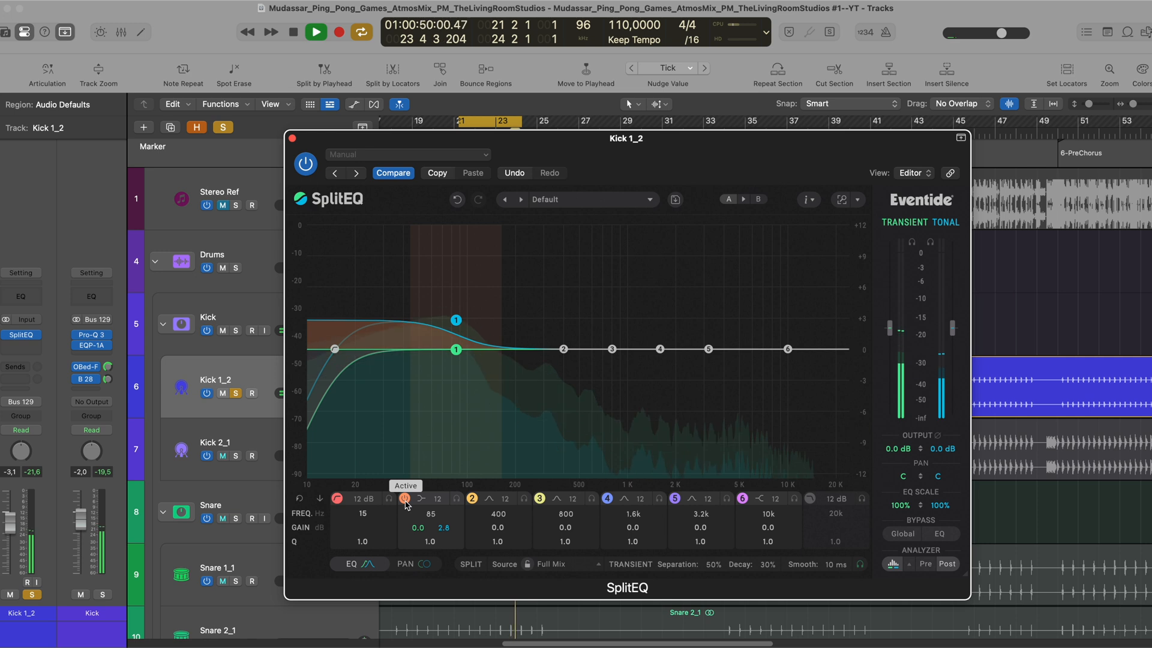
left_click(405, 500)
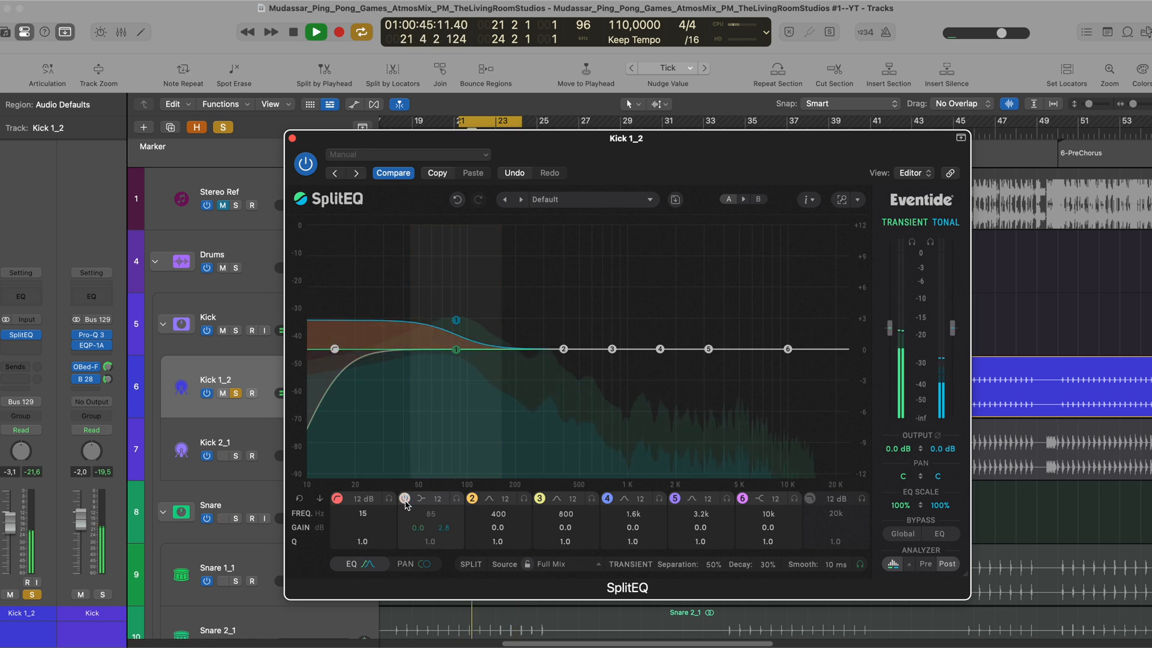
left_click(405, 499)
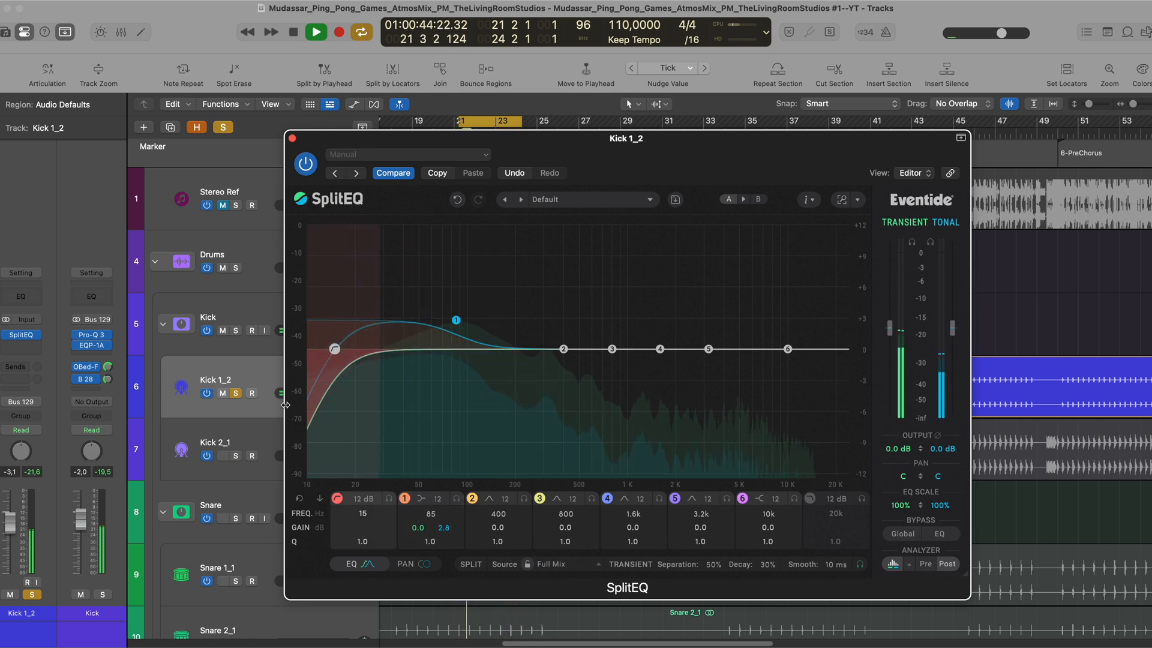
Step: Clear the kick's solo and compare the full mix with SplitEQ band 1 off and on
key("s")
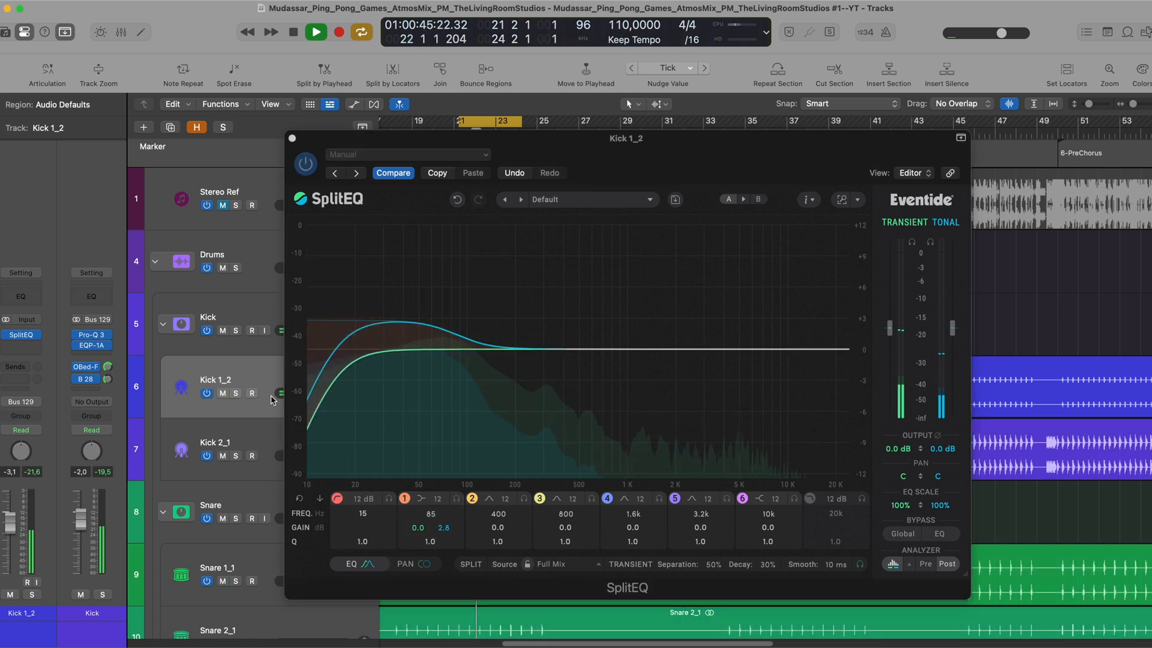
left_click(405, 499)
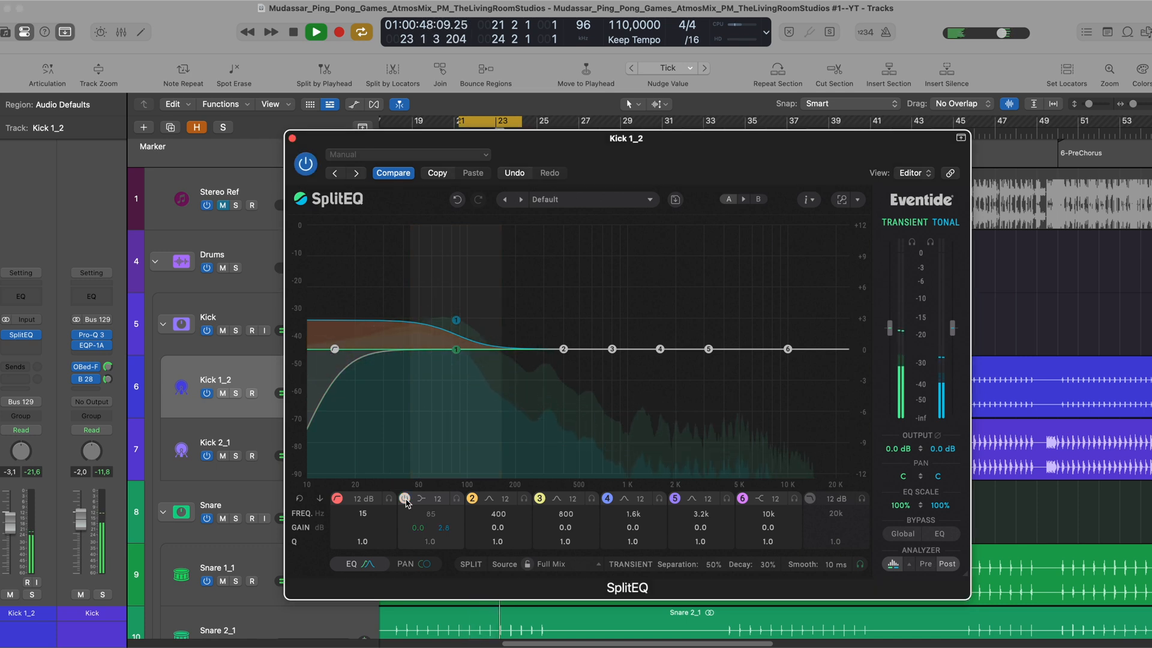
left_click(405, 498)
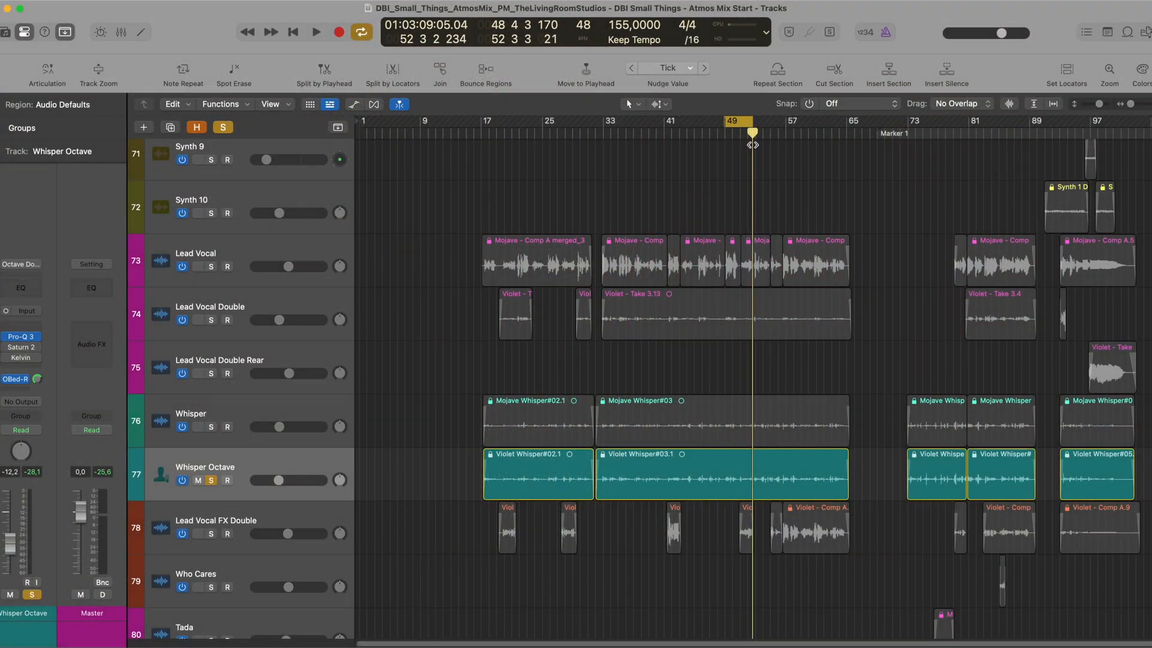
Step: Return the playhead to the start of the cycle range and inspect the Whisper and Whisper Octave channel strips
left_click_drag(752, 144, 724, 135)
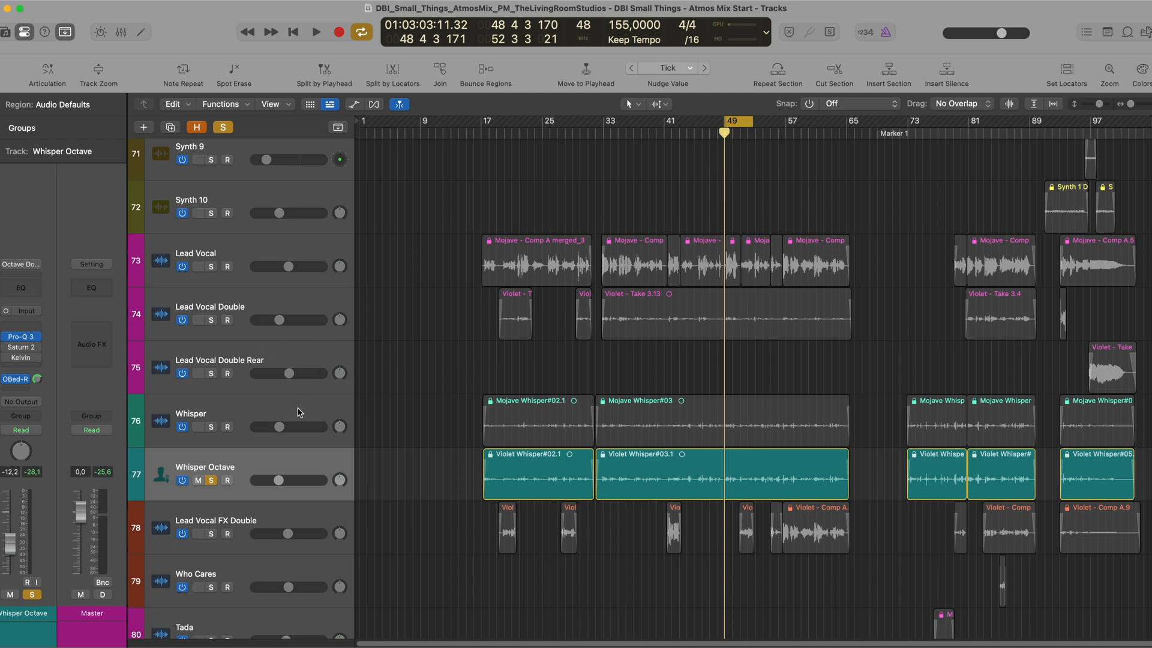
left_click(235, 412)
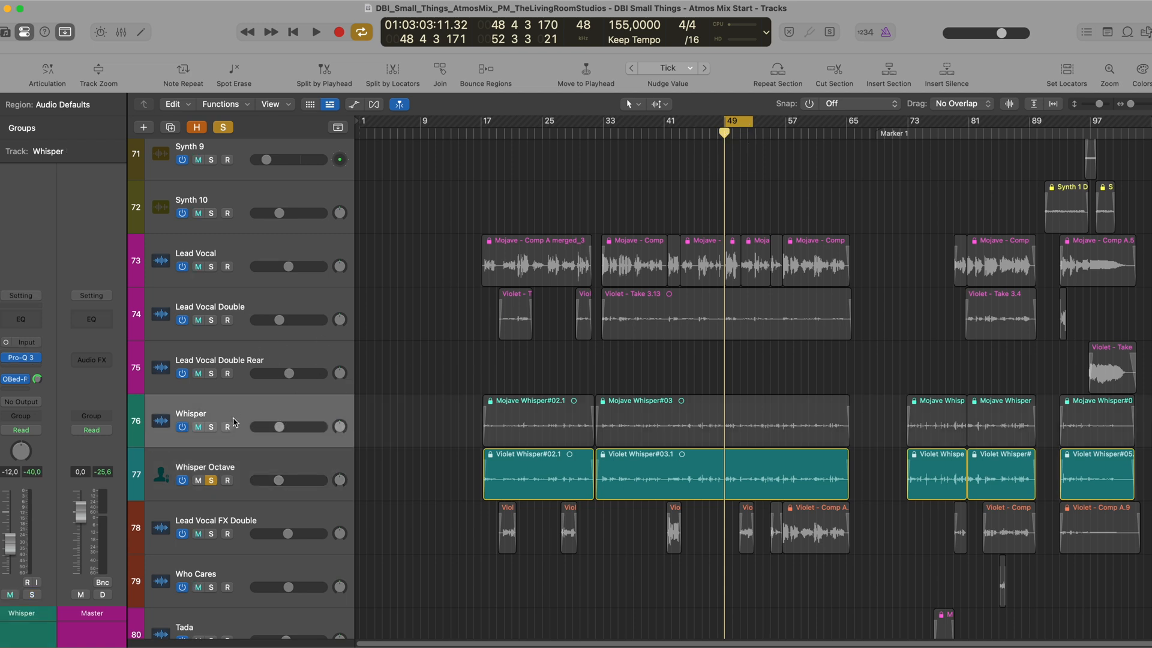
left_click(252, 465)
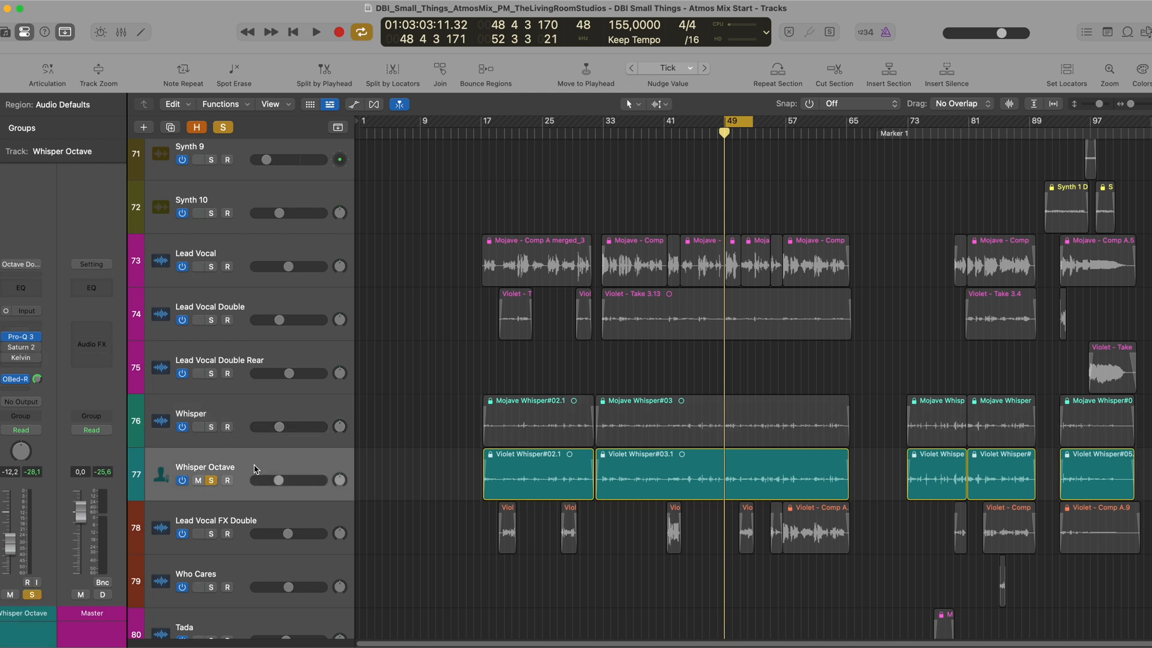
left_click(243, 416)
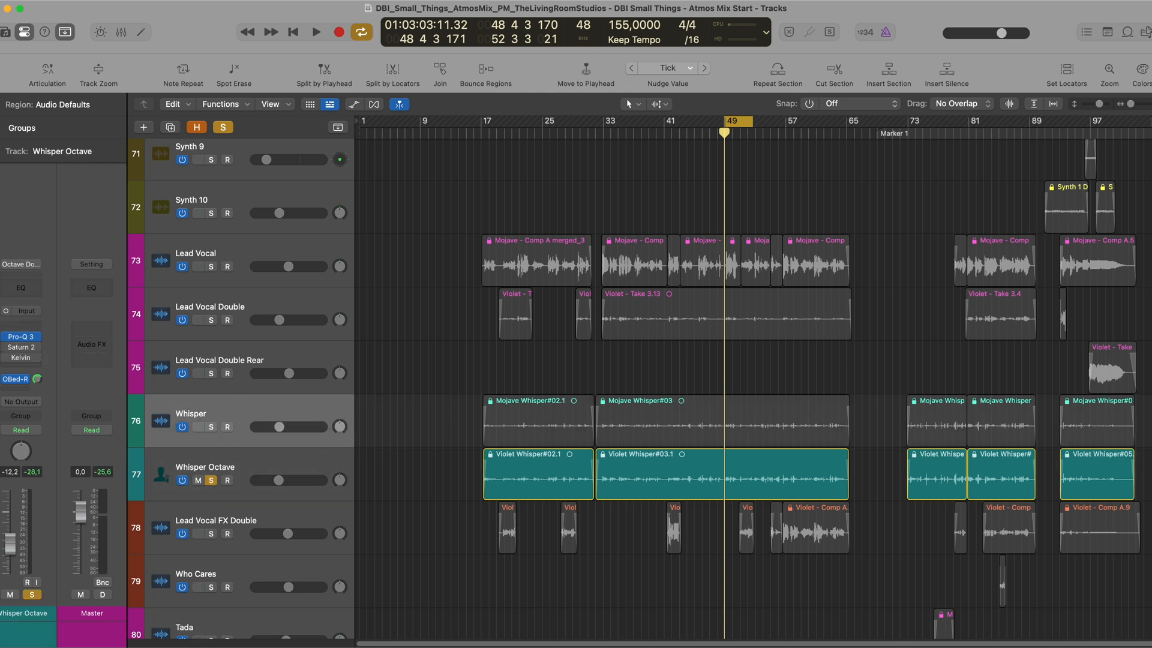
left_click(243, 475)
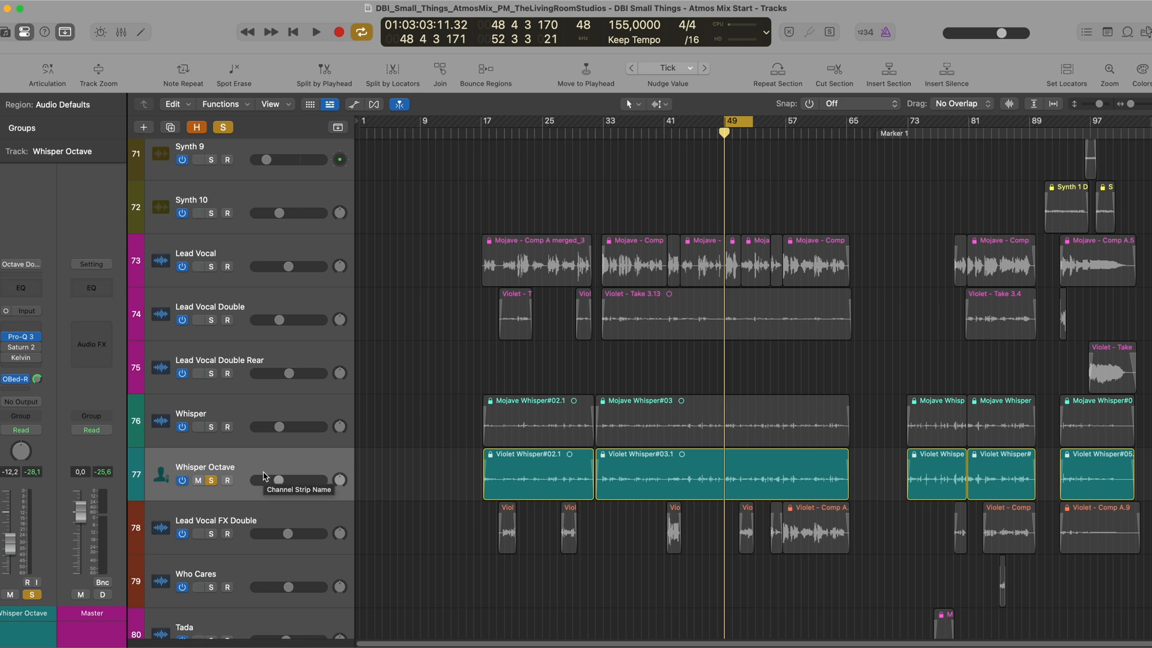
Step: Play the cycled section with only the Whisper track soloed, and add Whisper Octave to the solo
left_click(240, 418)
left_click(211, 426)
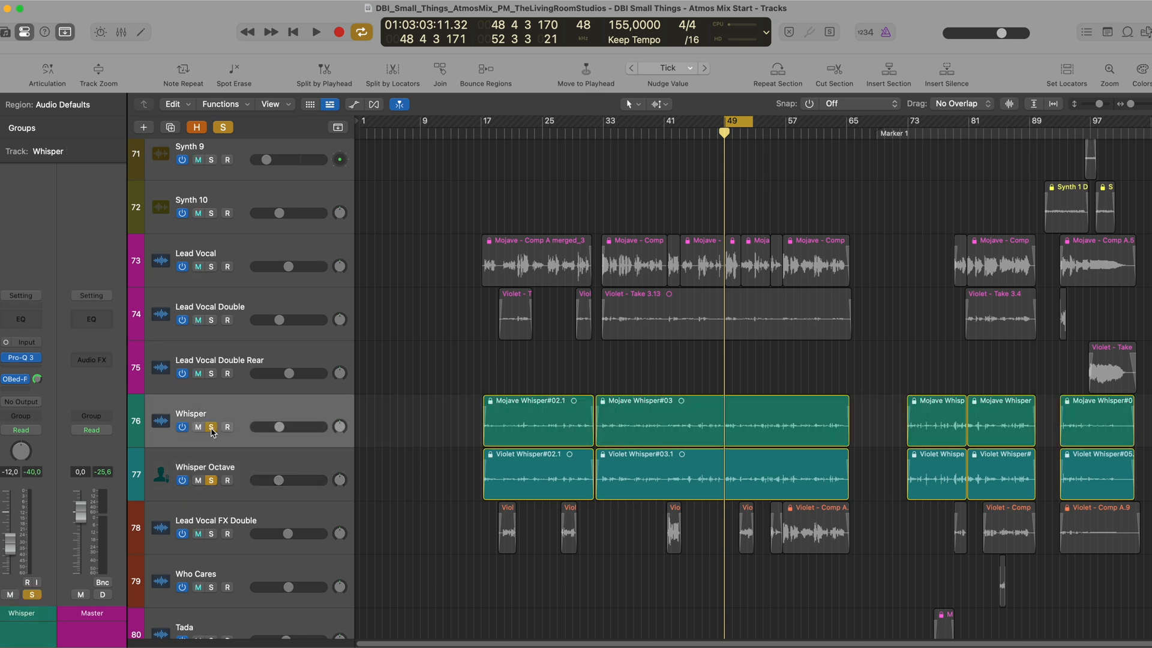
left_click(212, 480)
key("space")
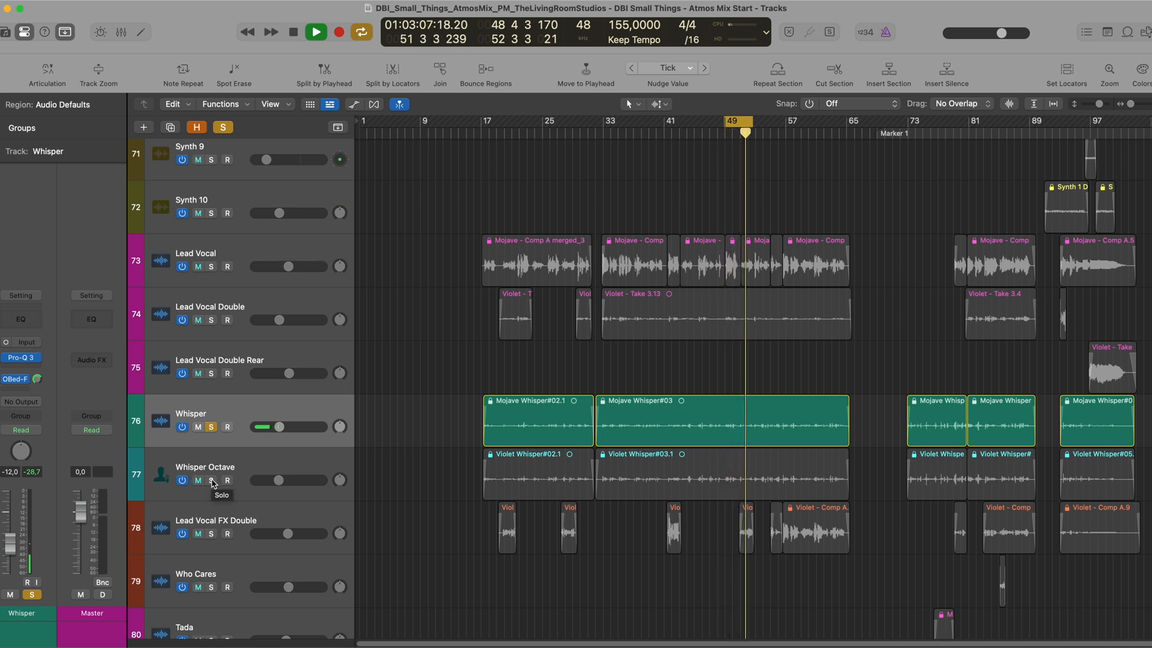
left_click(211, 480)
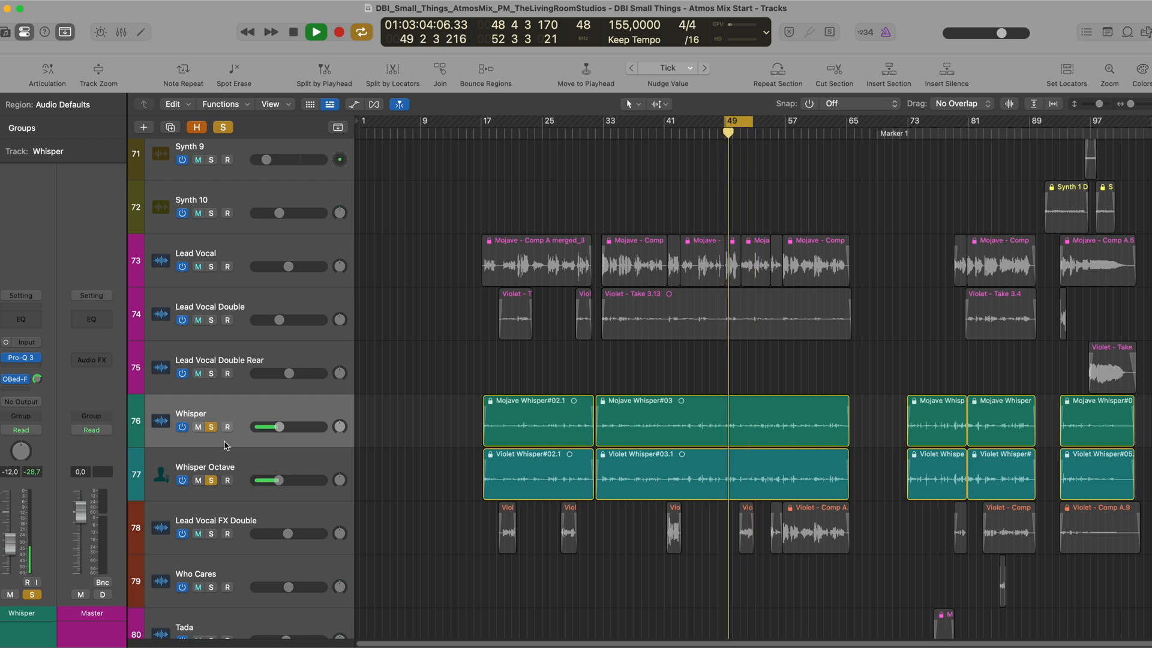
Step: Enable the Kelvin plug-in on the Whisper Octave track, checking its settings and closing its window when done
left_click(231, 462)
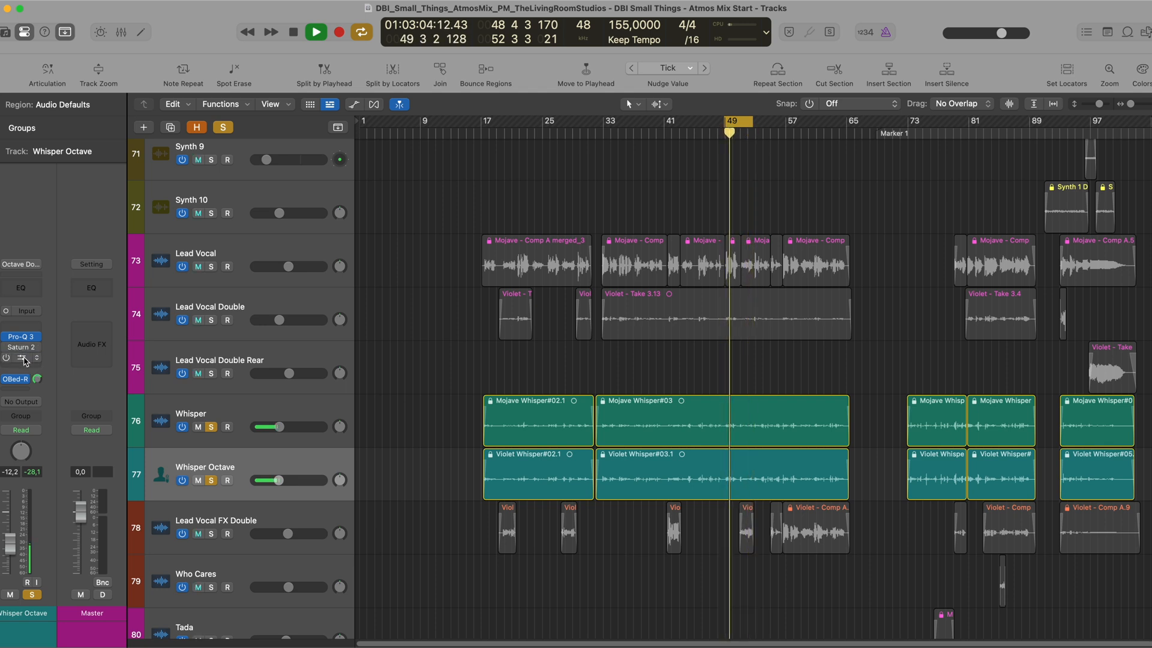
left_click(22, 358)
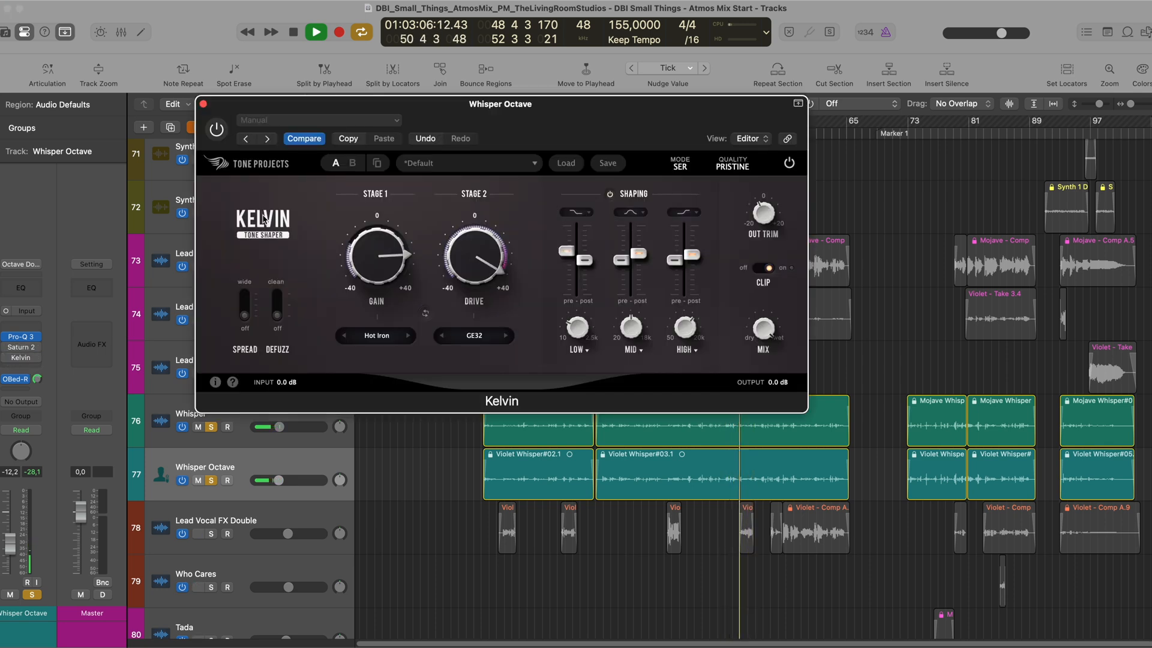
left_click(790, 164)
left_click(790, 168)
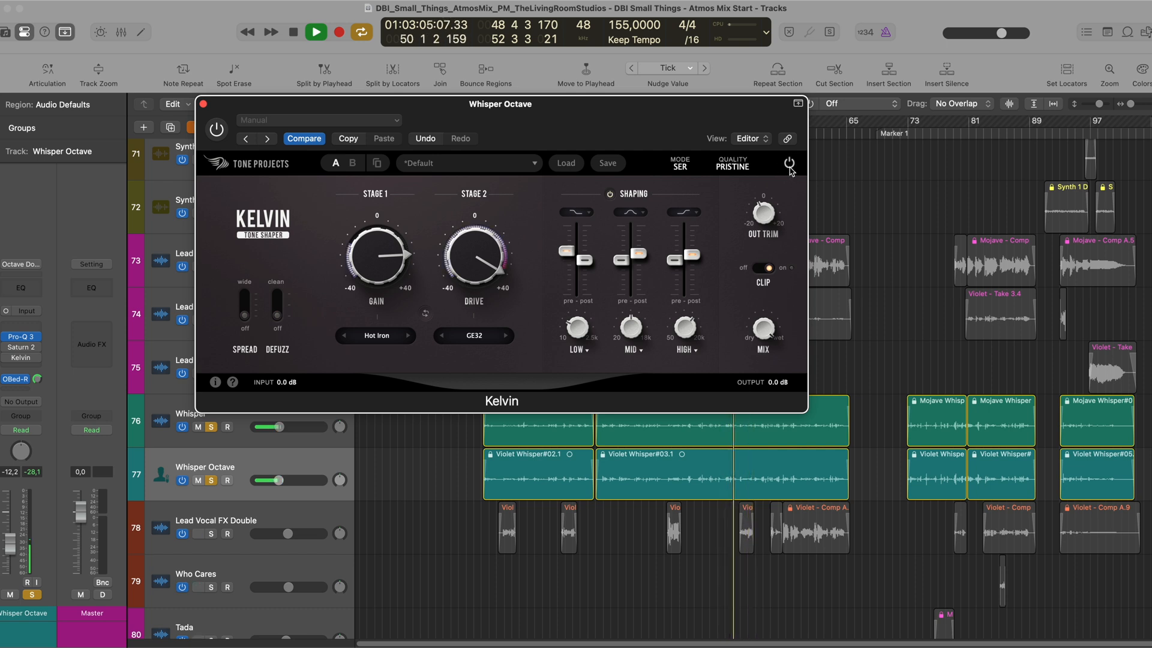
left_click(7, 359)
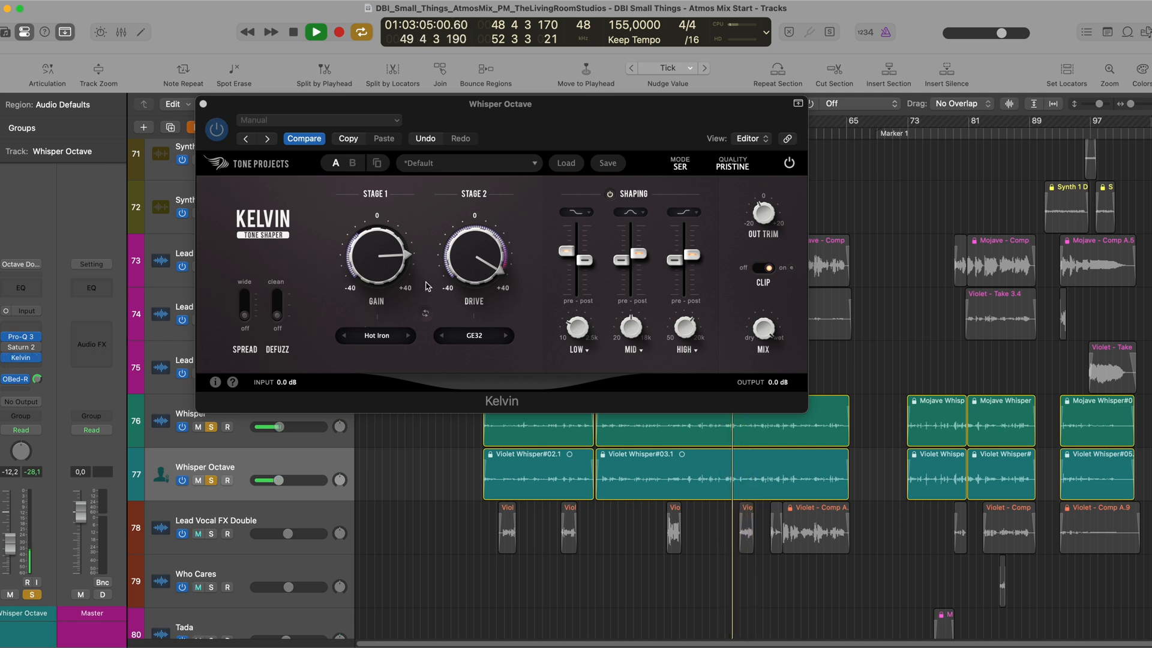
left_click(203, 104)
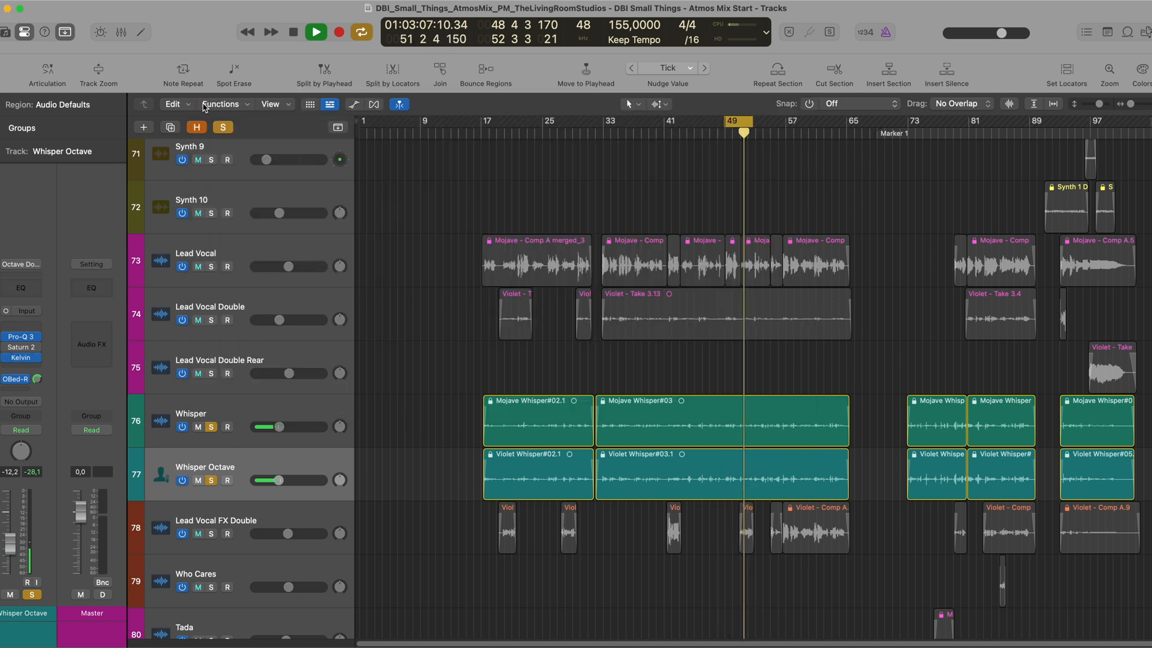
Step: Enable Saturn 2 with the Octave Down MdB preset on Whisper Octave, auditioning the track without and with Whisper
left_click(20, 348)
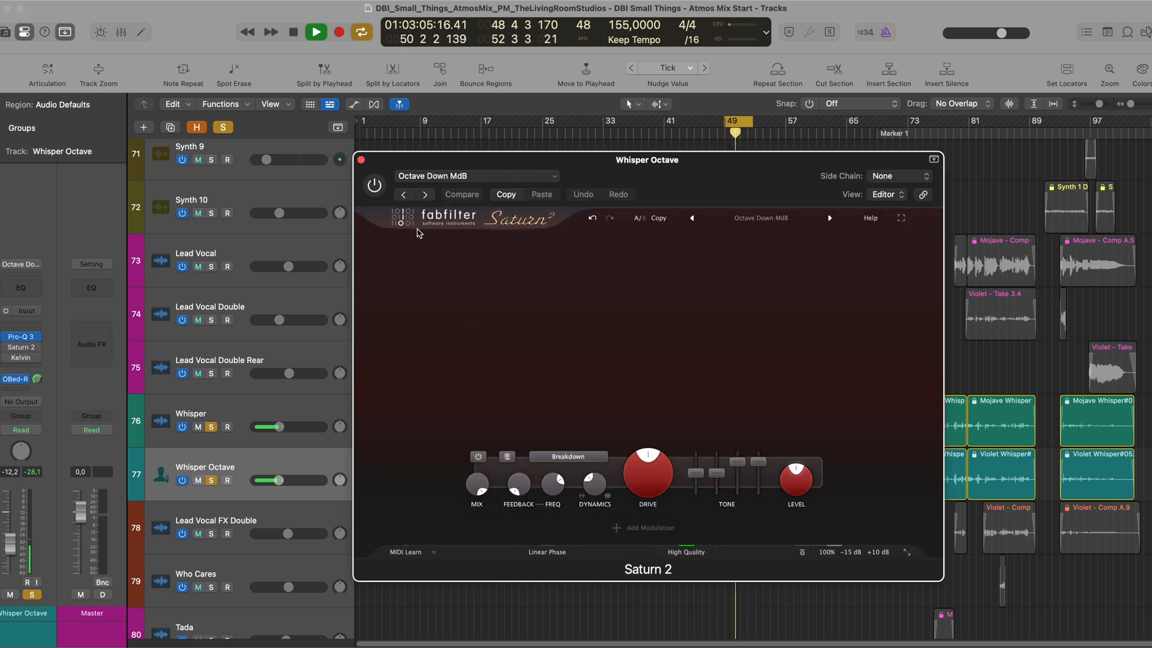
left_click(374, 186)
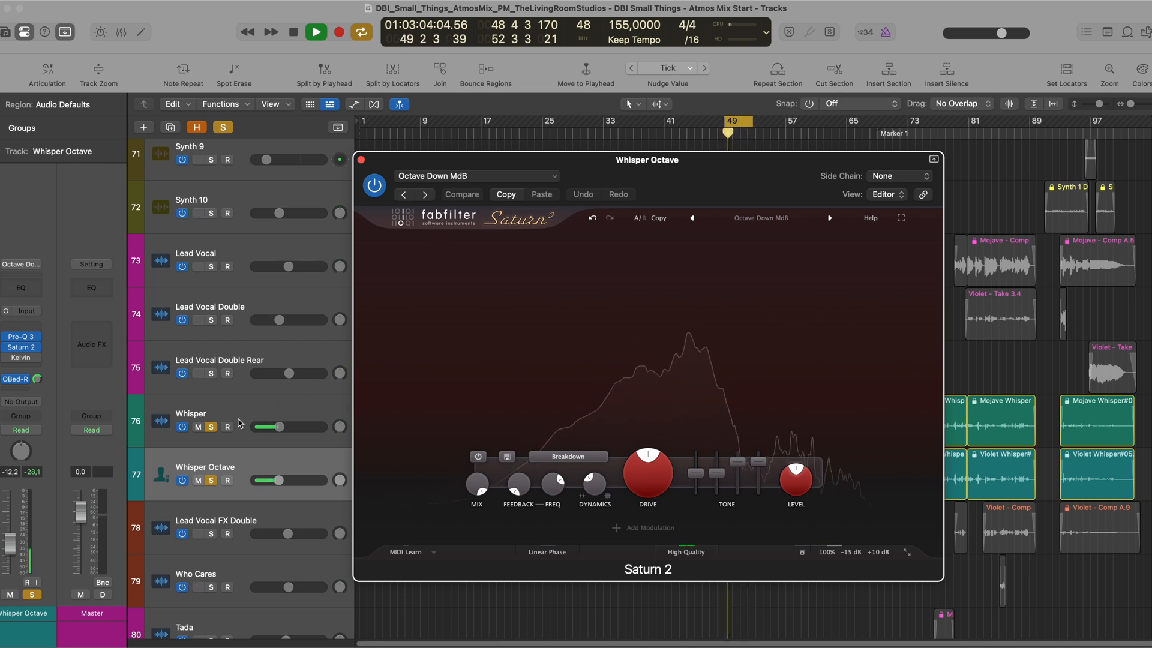
left_click(211, 427)
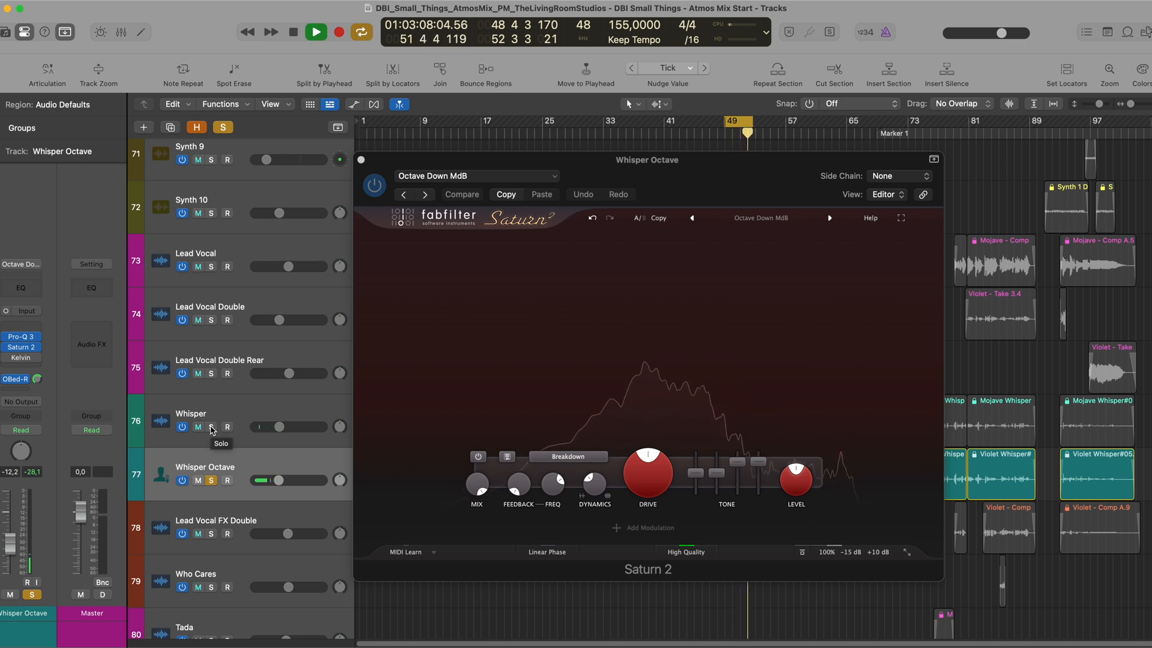
left_click(211, 427)
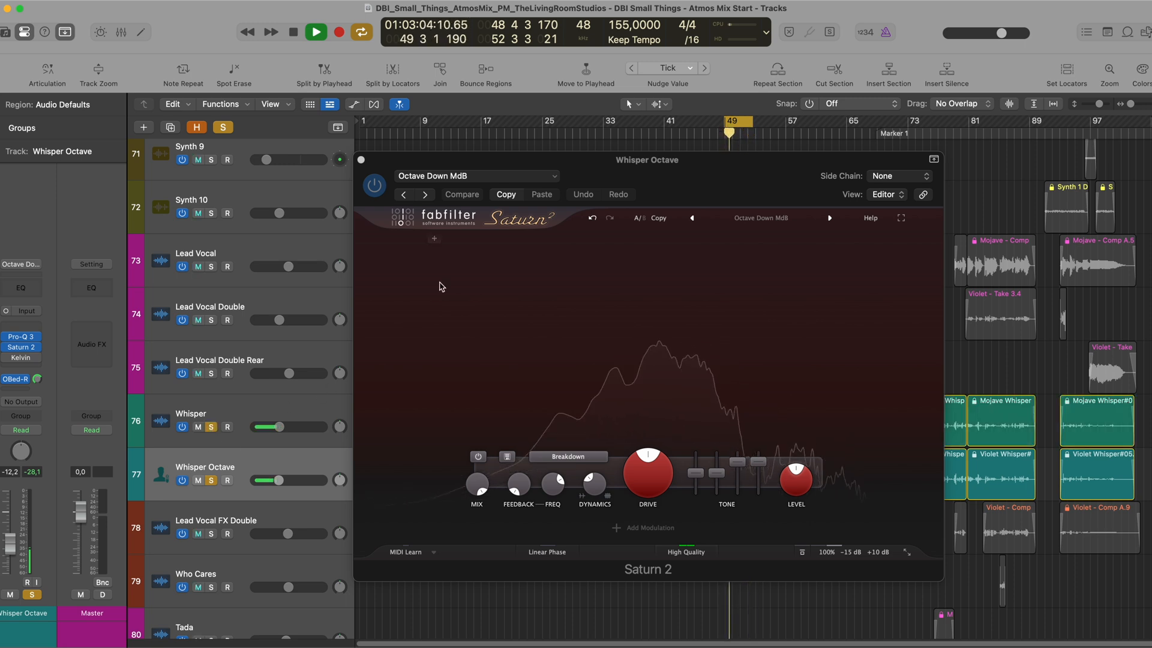
left_click(361, 160)
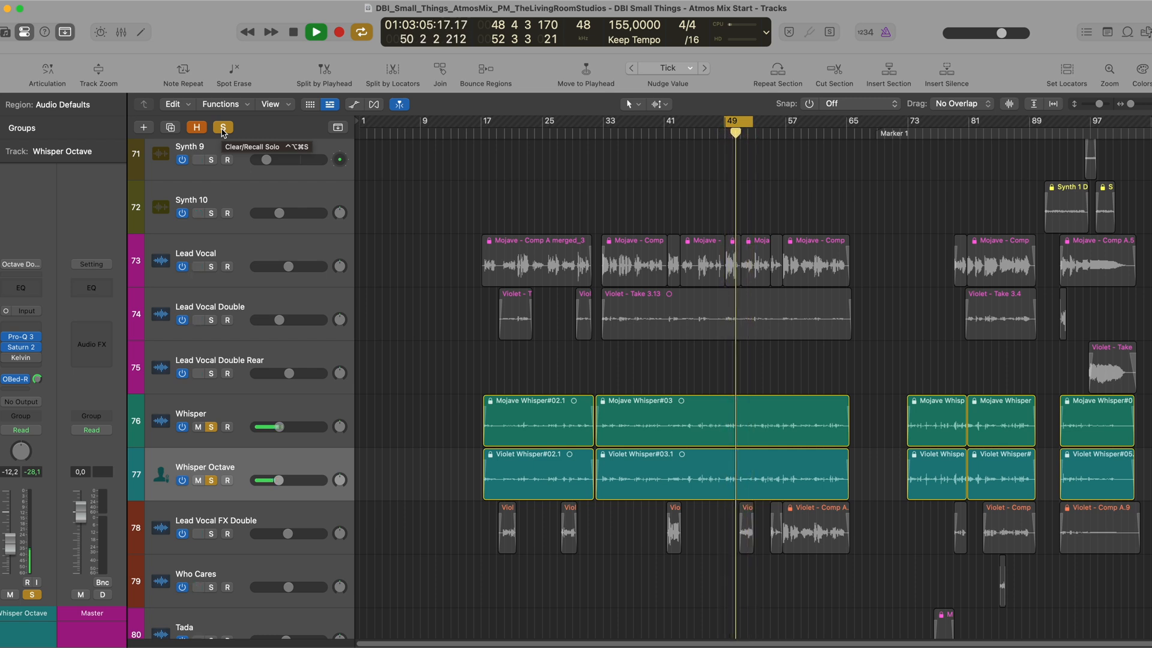
Step: Clear the solos, compare the full mix with Whisper Octave muted and unmuted, and stop playback with it unmuted
left_click(223, 128)
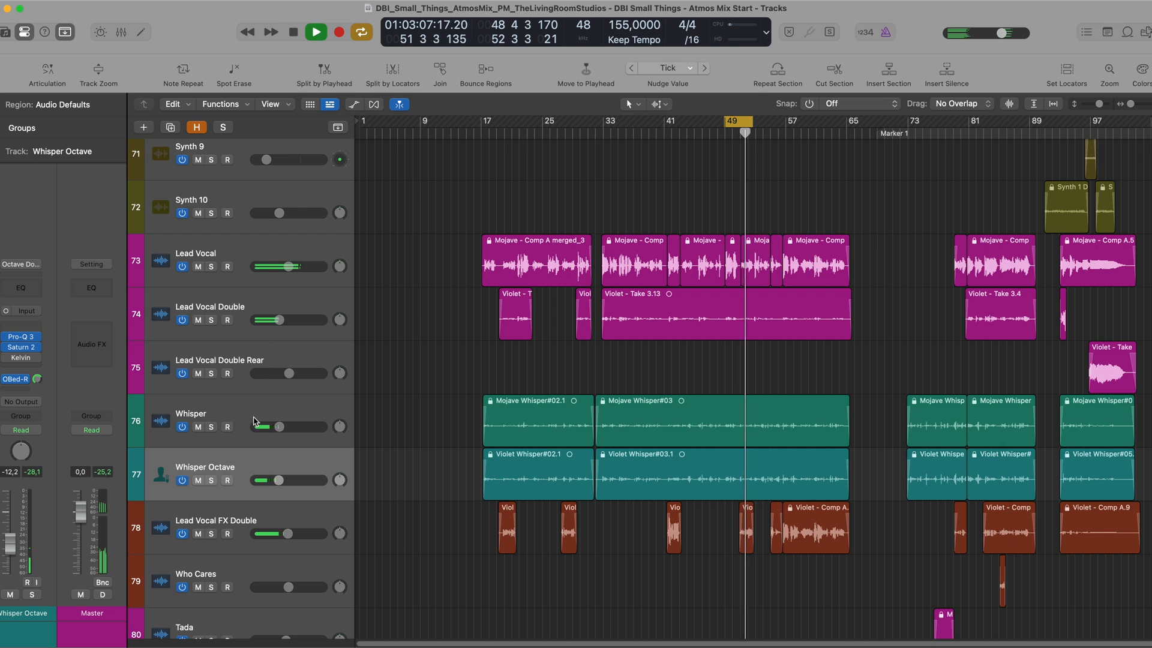
left_click(198, 481)
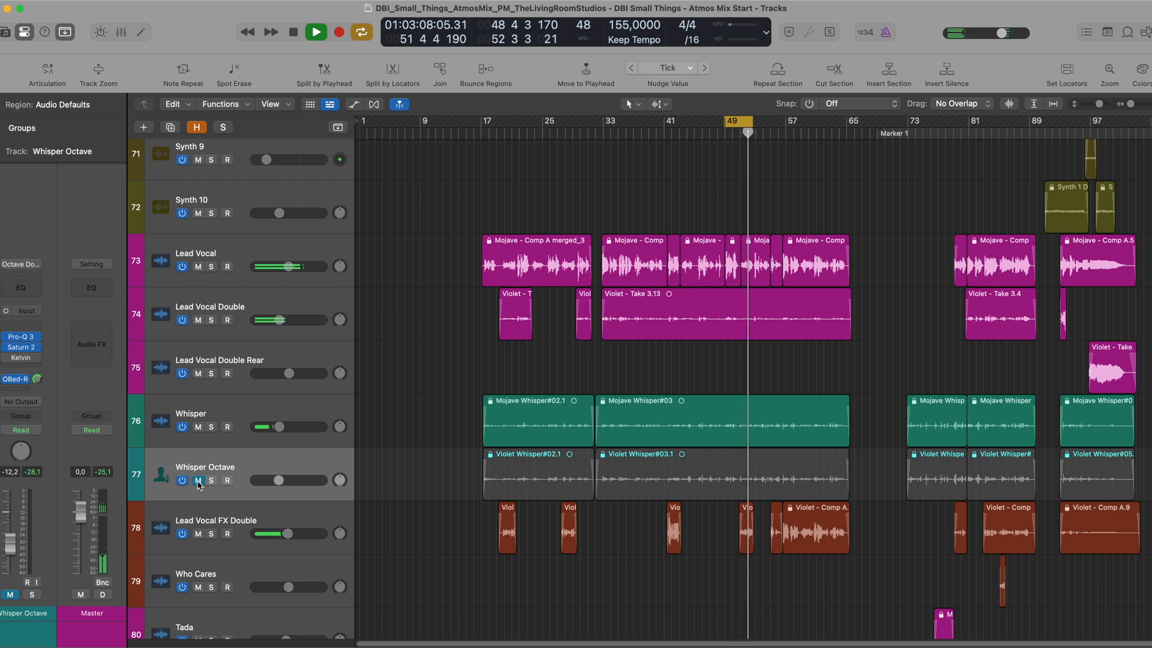
left_click(199, 482)
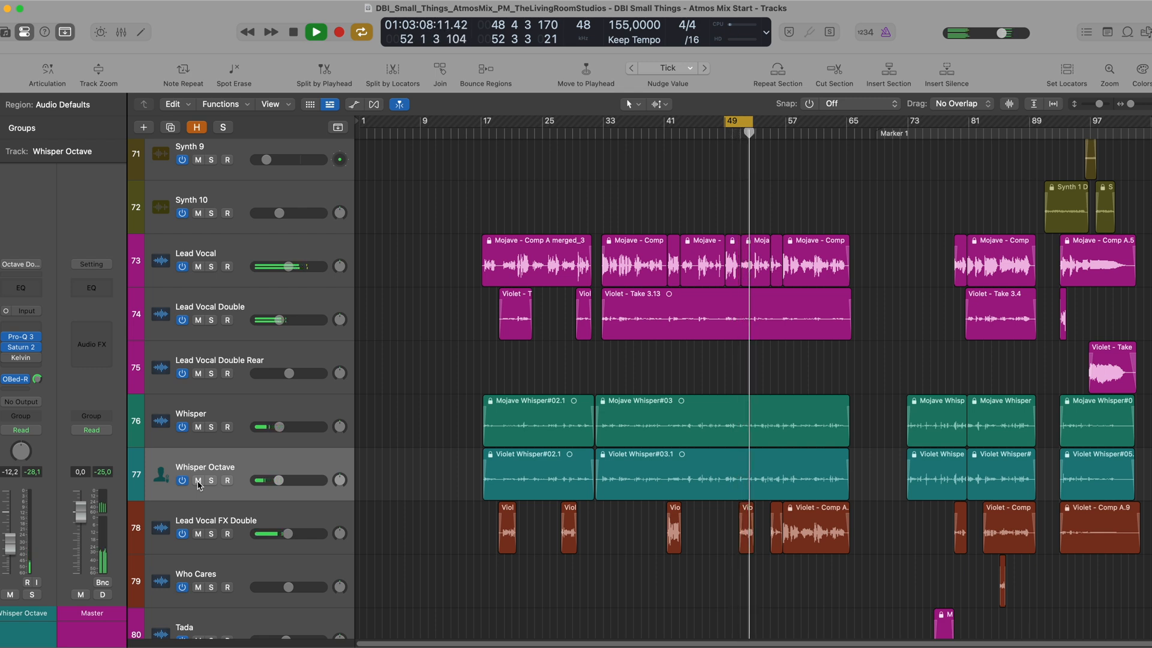
left_click(199, 482)
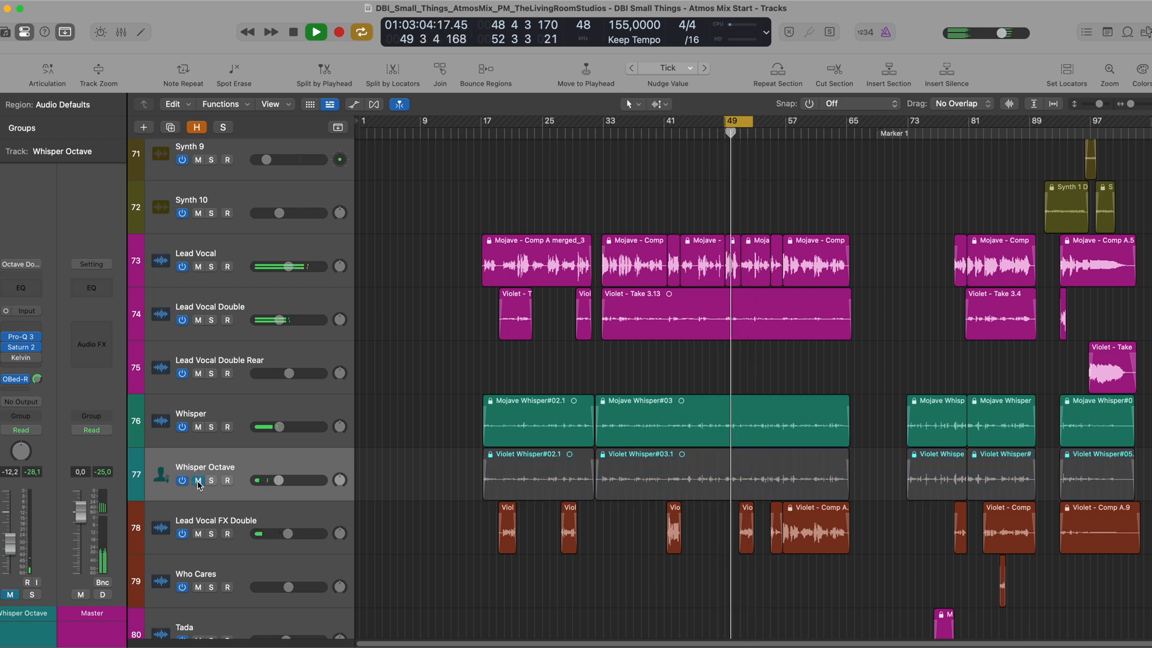
left_click(198, 481)
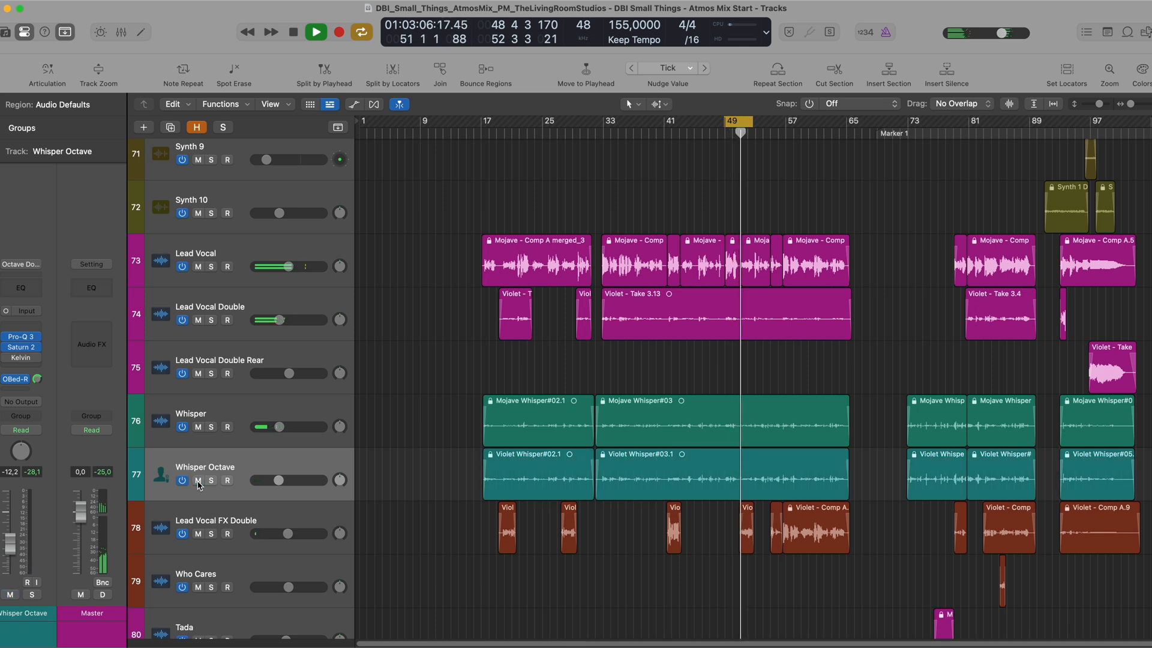
key("space")
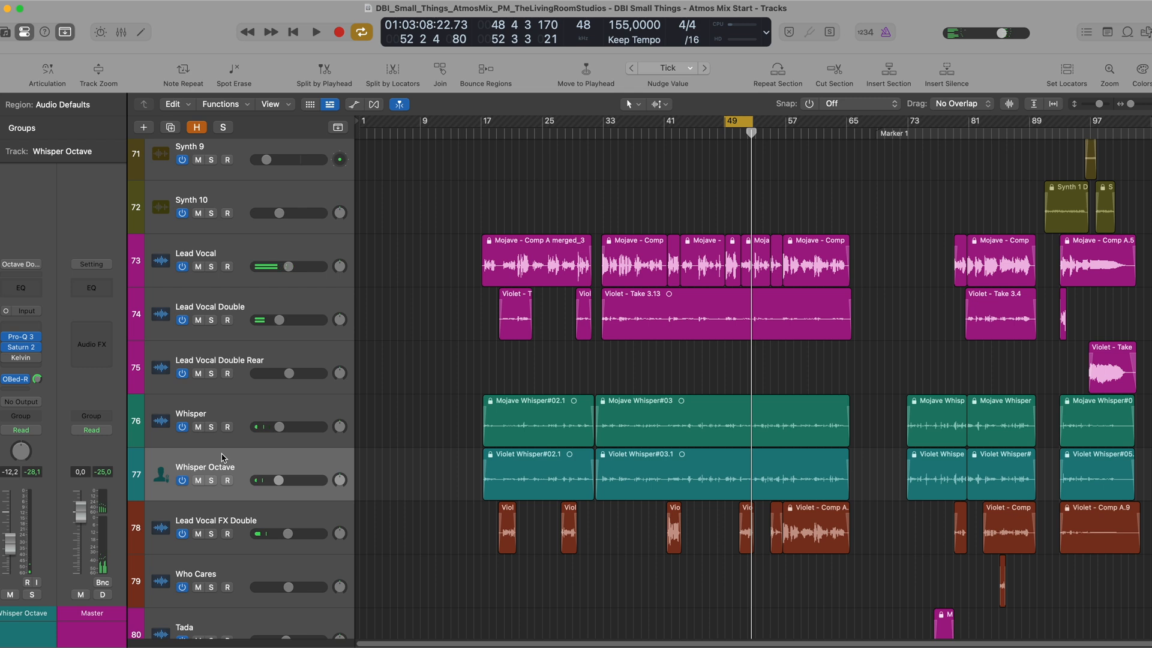
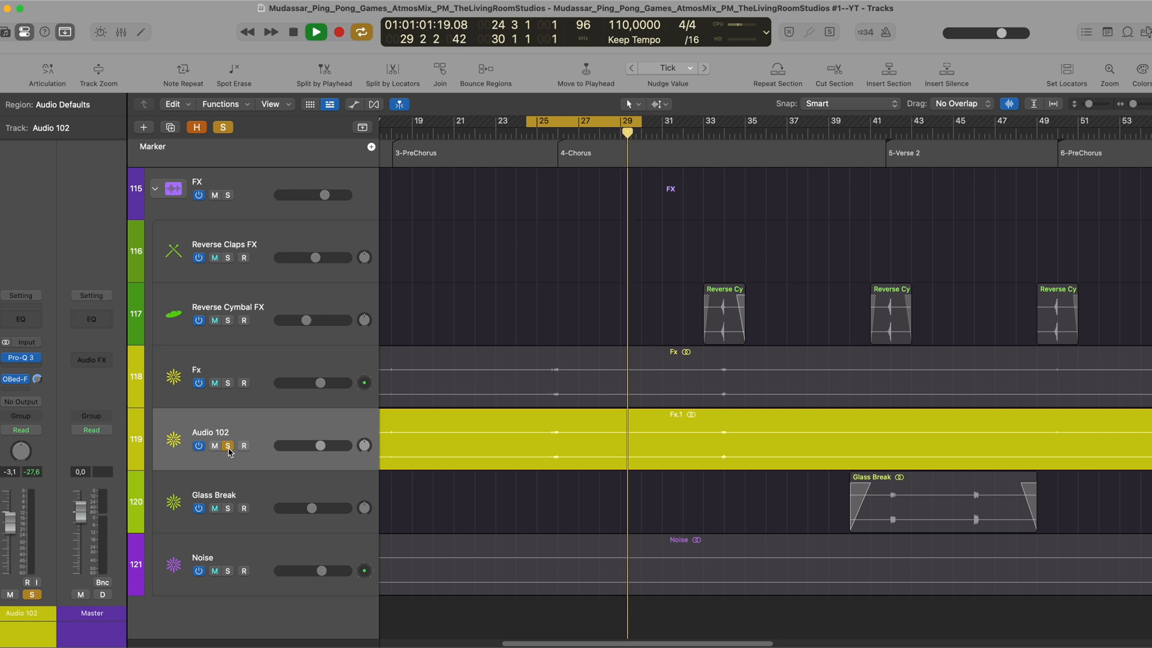
Step: Stop playback of the soloed Audio 102 track
key("space")
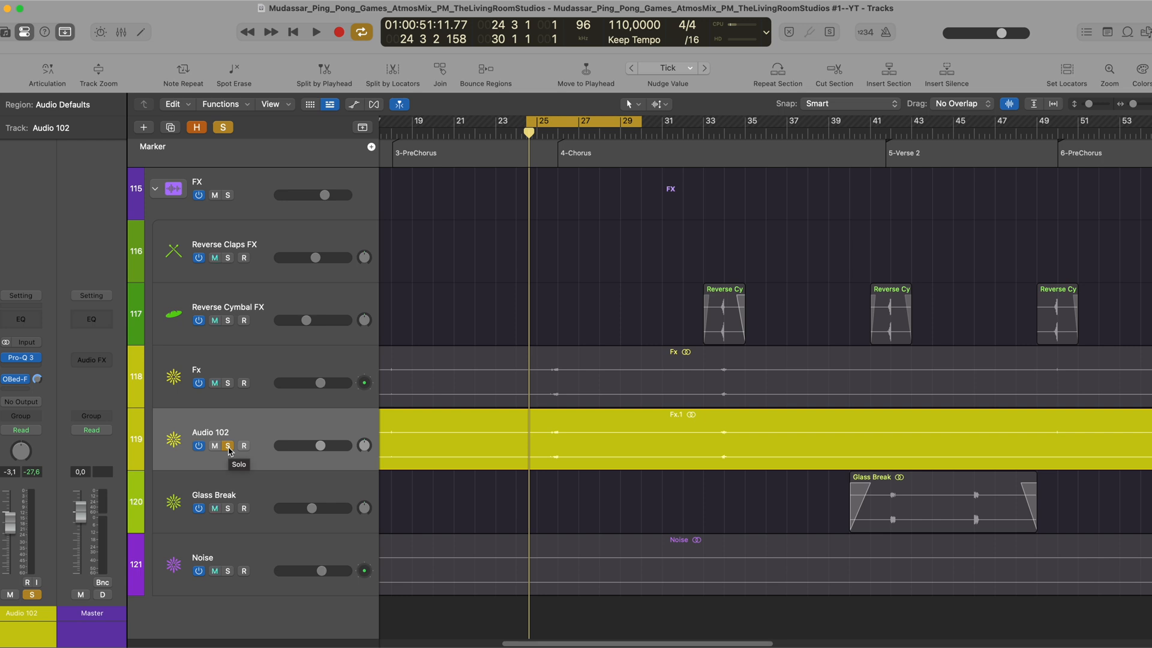
Step: Clear the solo on Audio 102 and open the Penteo plug-in on the Fx track to examine its 7.1.4 upmix settings
left_click(228, 447)
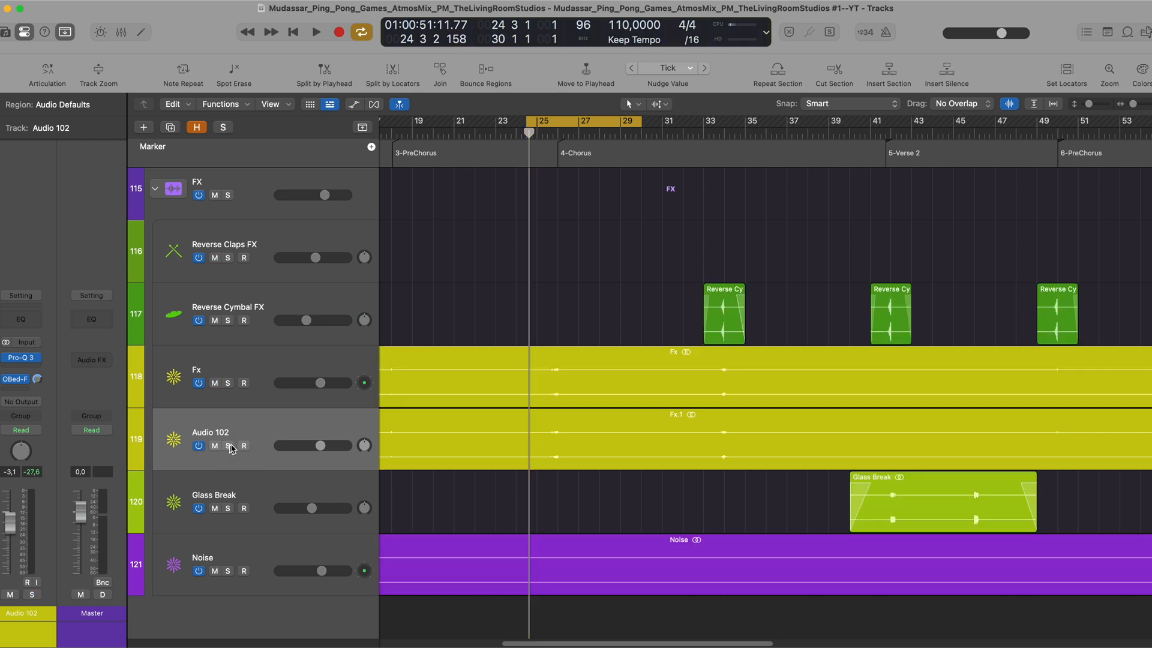
left_click(256, 365)
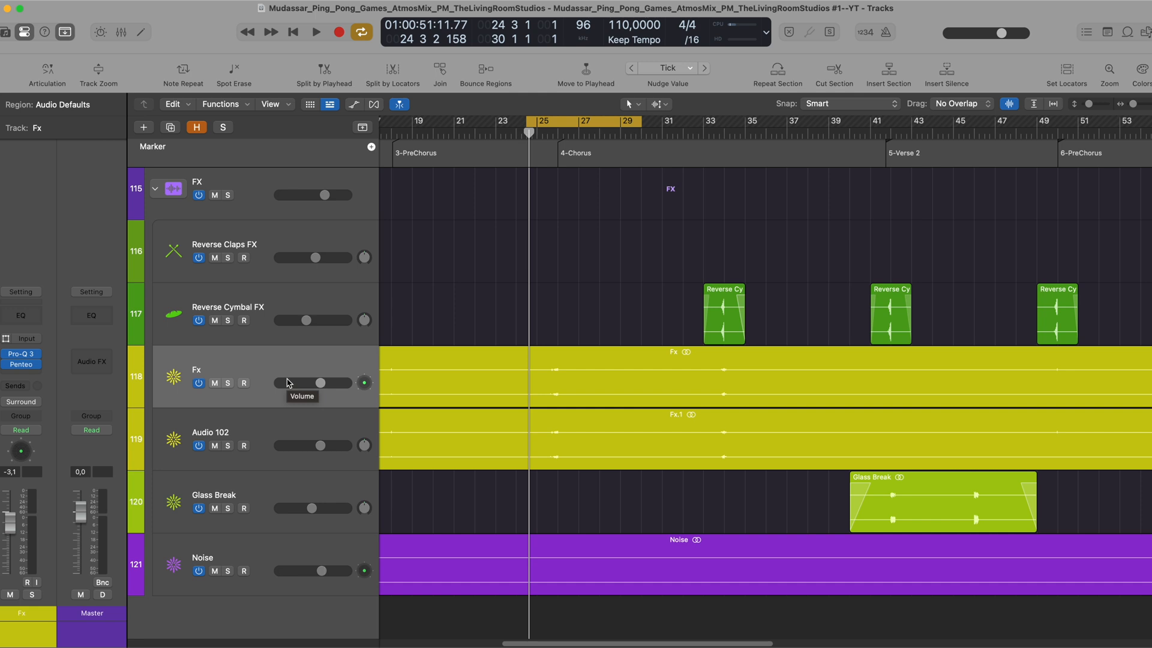
left_click(21, 367)
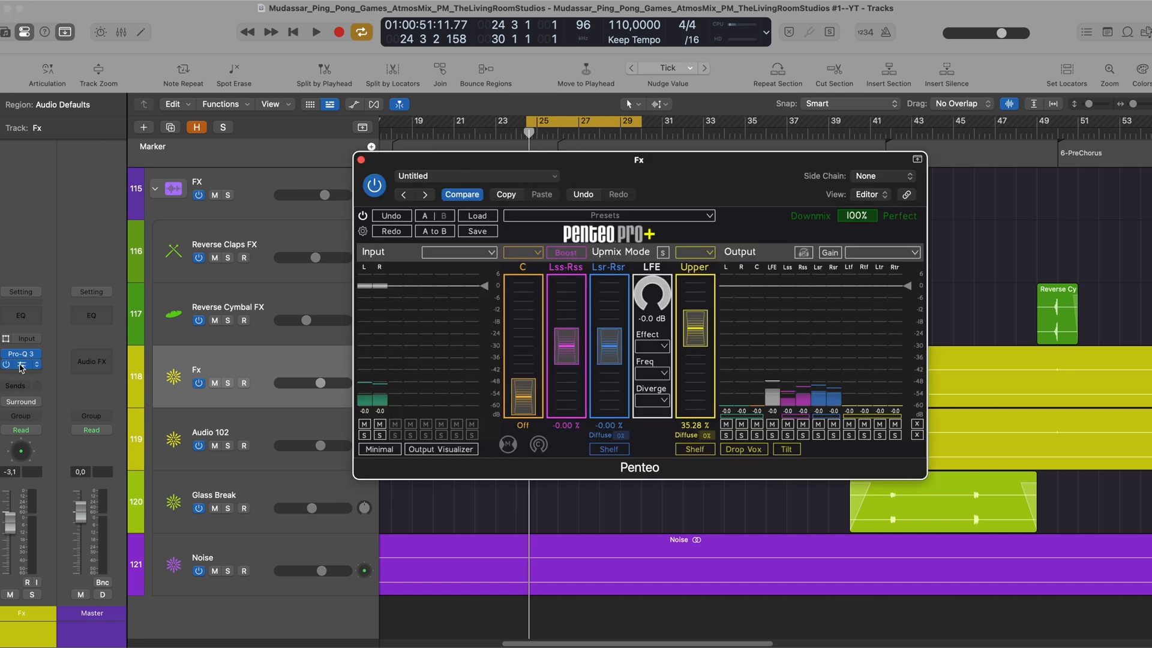
left_click_drag(596, 166, 617, 167)
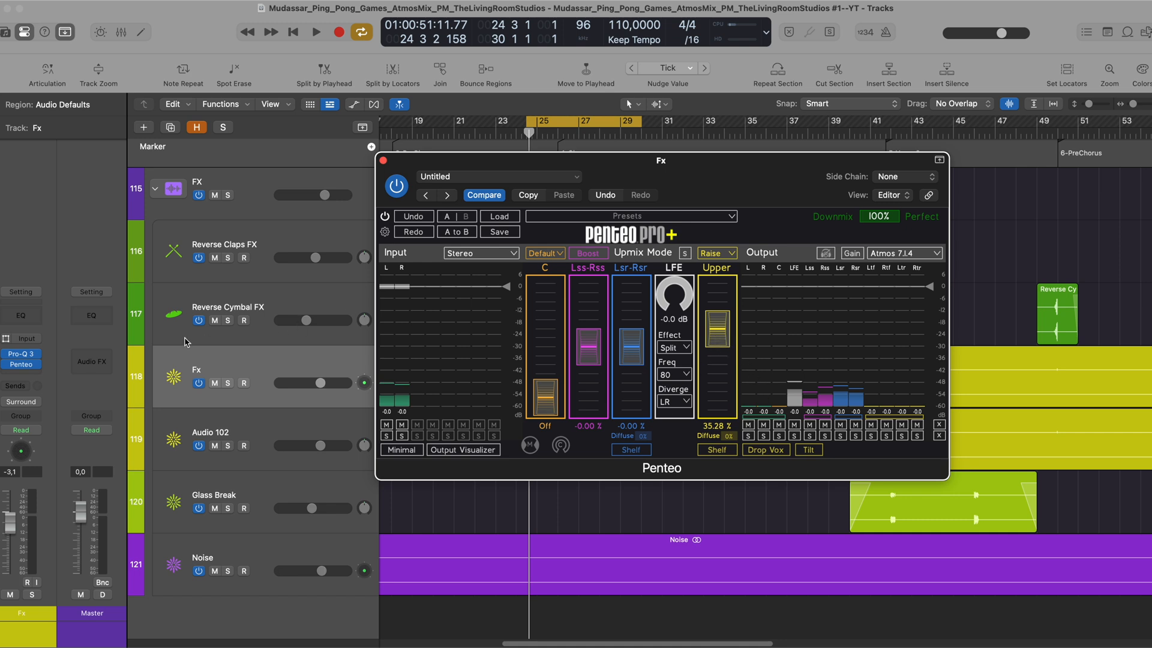
Step: Solo the Fx track and audition its Penteo upmix, closing the plug-in window and stopping playback when done
left_click(228, 383)
key("space")
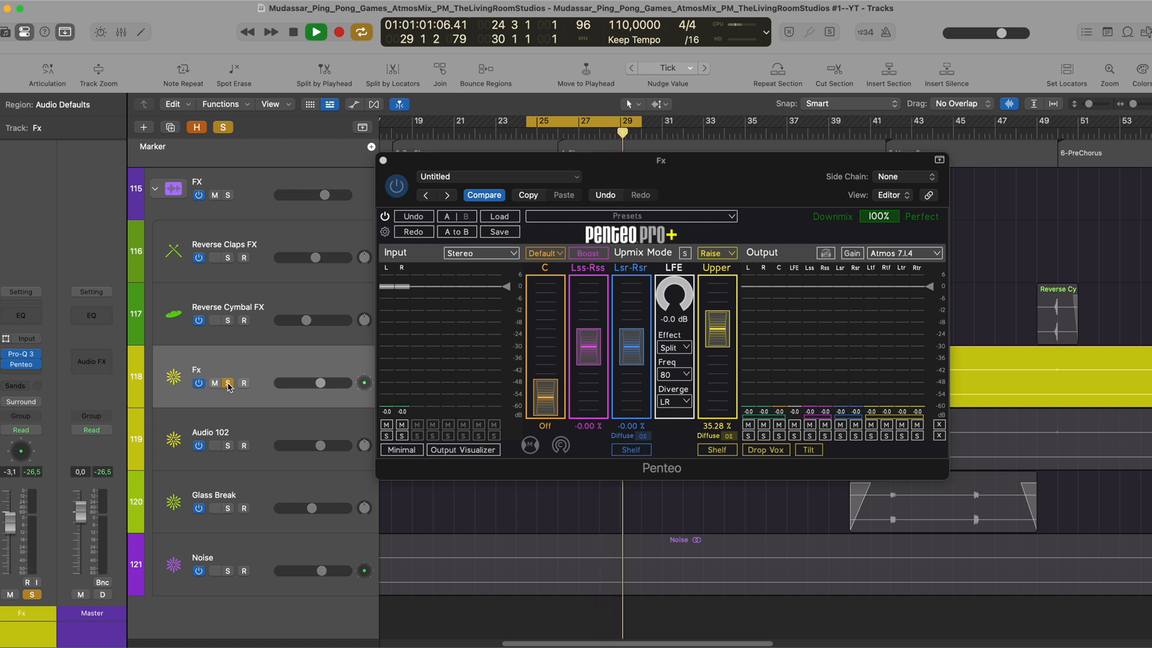
left_click(384, 161)
key("space")
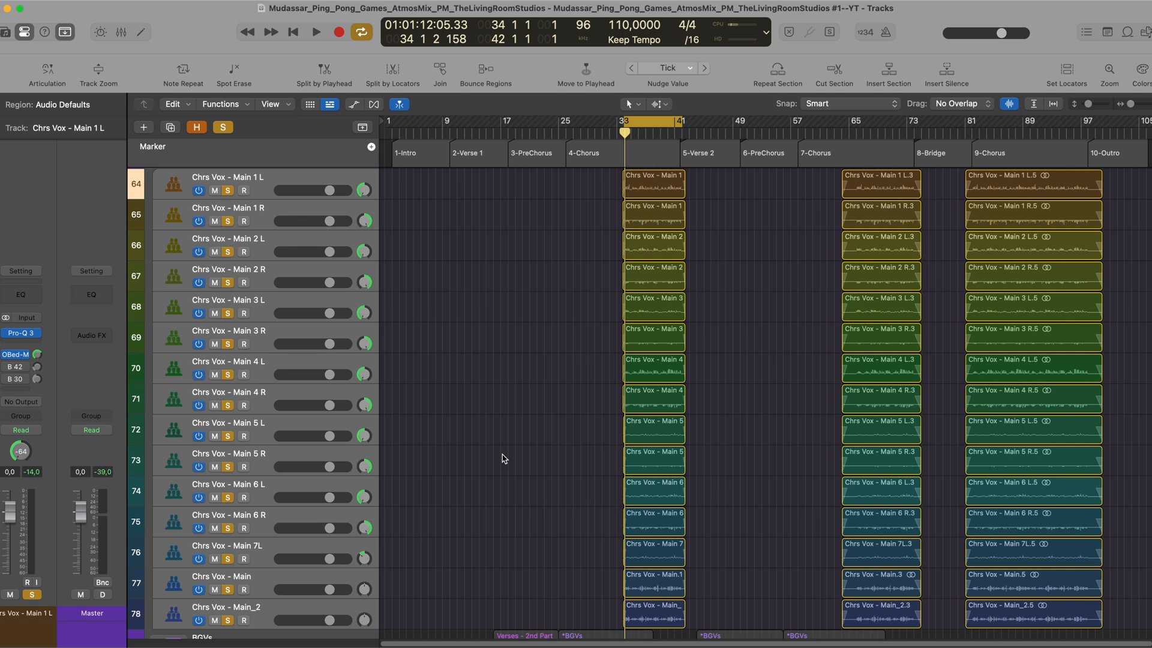
Step: Play the soloed Chrs Vox tracks and compare them with their Bus 42 sends off and on, leaving the sends enabled
key("space")
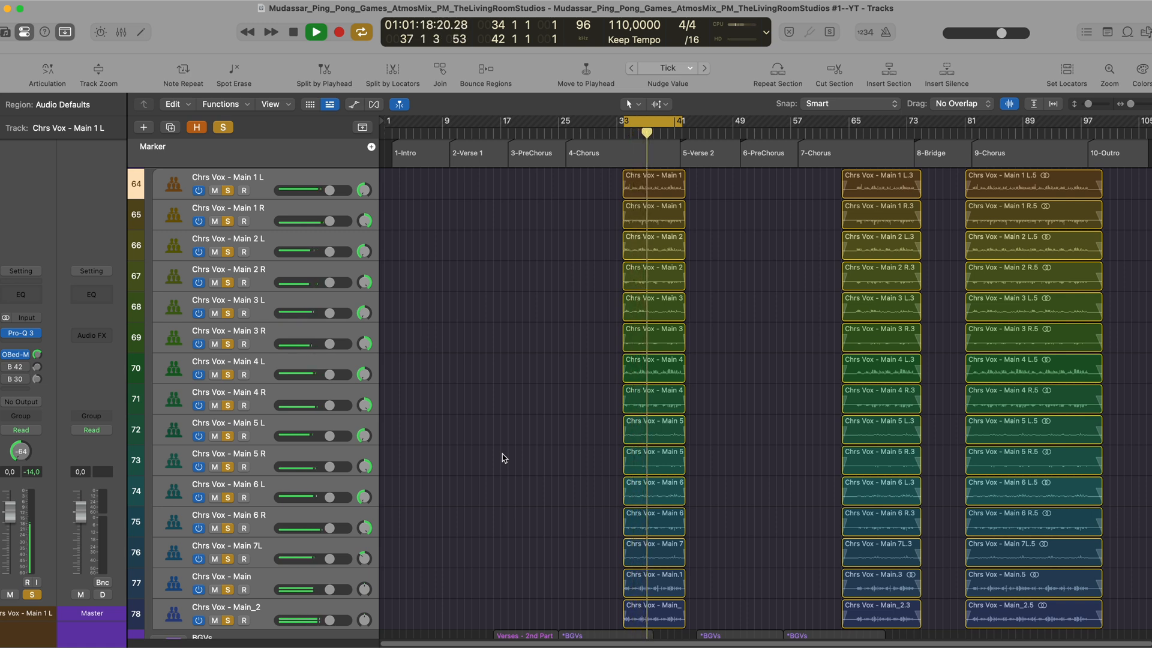
key("x")
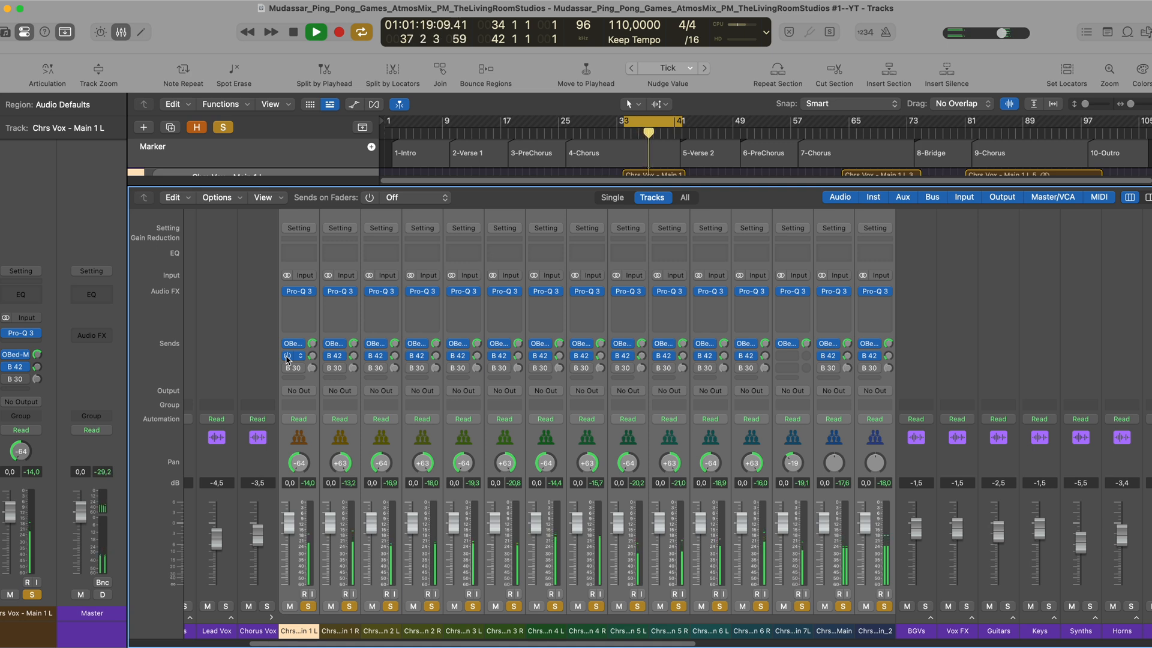
left_click(287, 357)
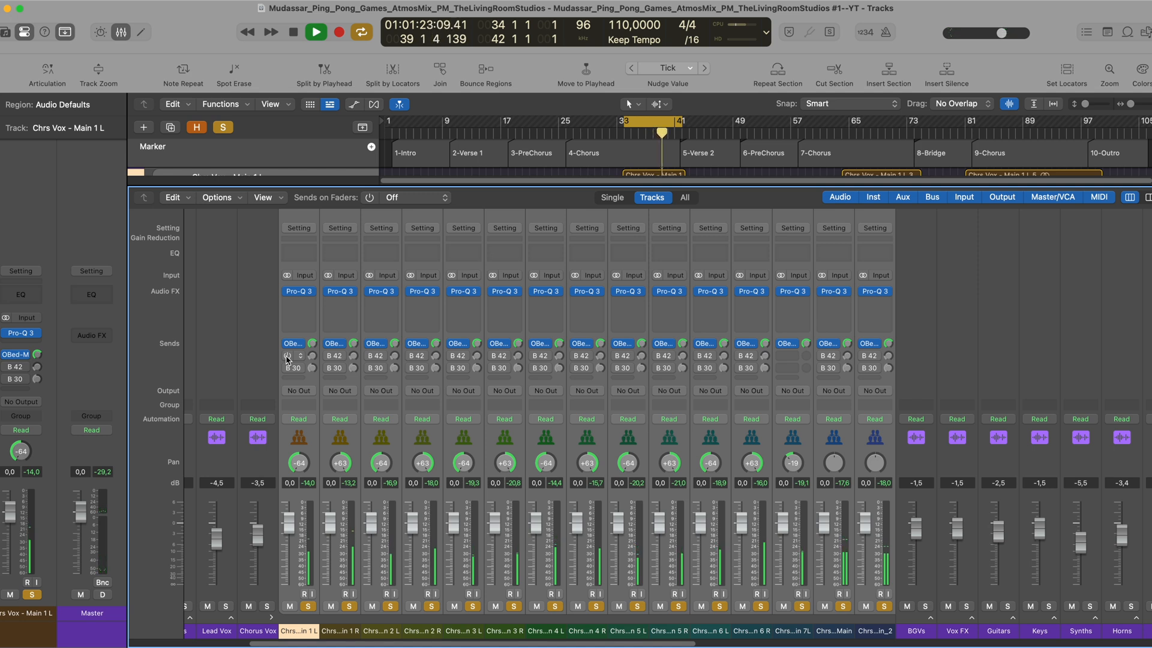
left_click(288, 357)
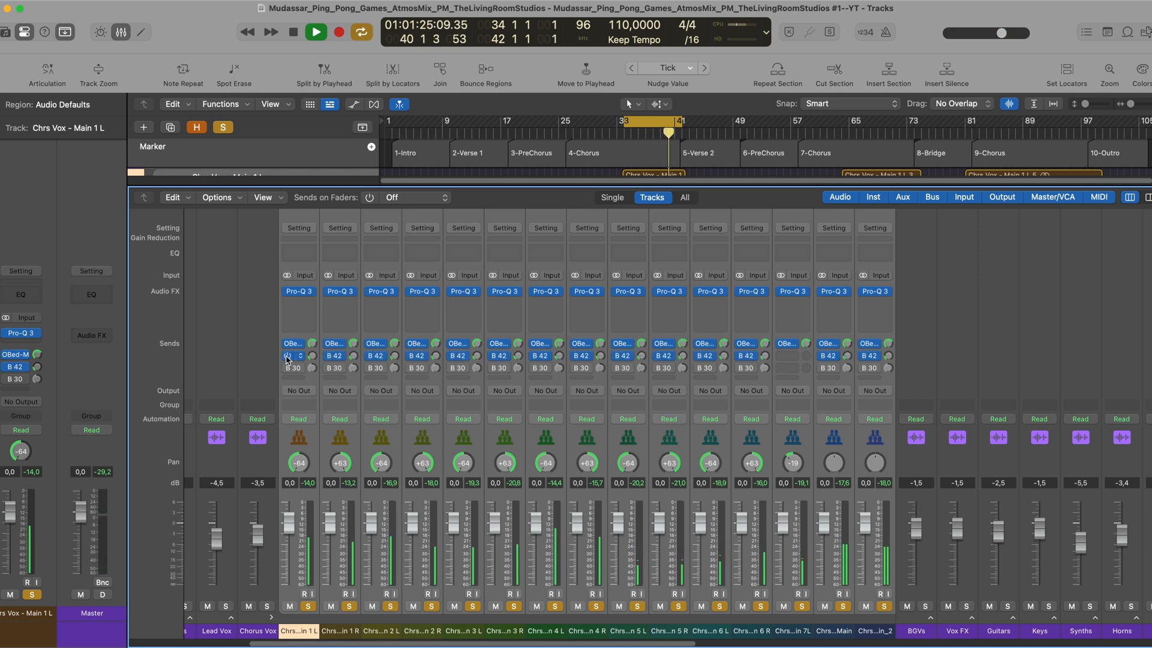
left_click(17, 368)
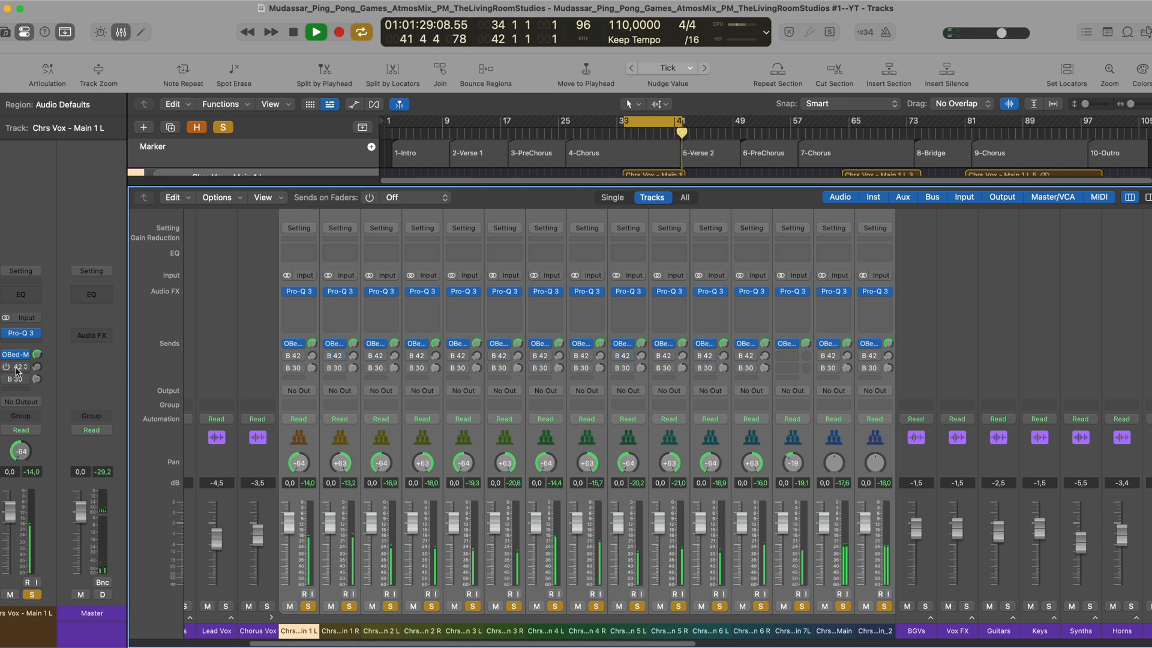
left_click(17, 368)
left_click(60, 334)
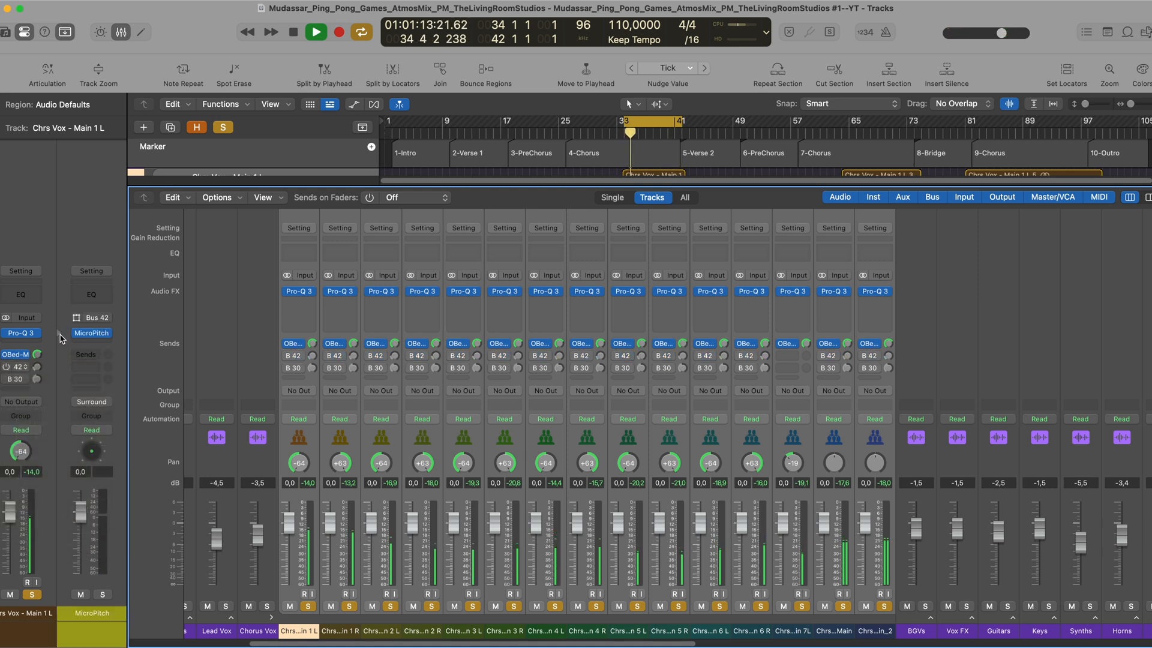
left_click(17, 368)
Step: Open MicroPitch Immersive on the Bus 42 aux, examine its Early Reflection Machine settings during playback, and stop playback
left_click(93, 334)
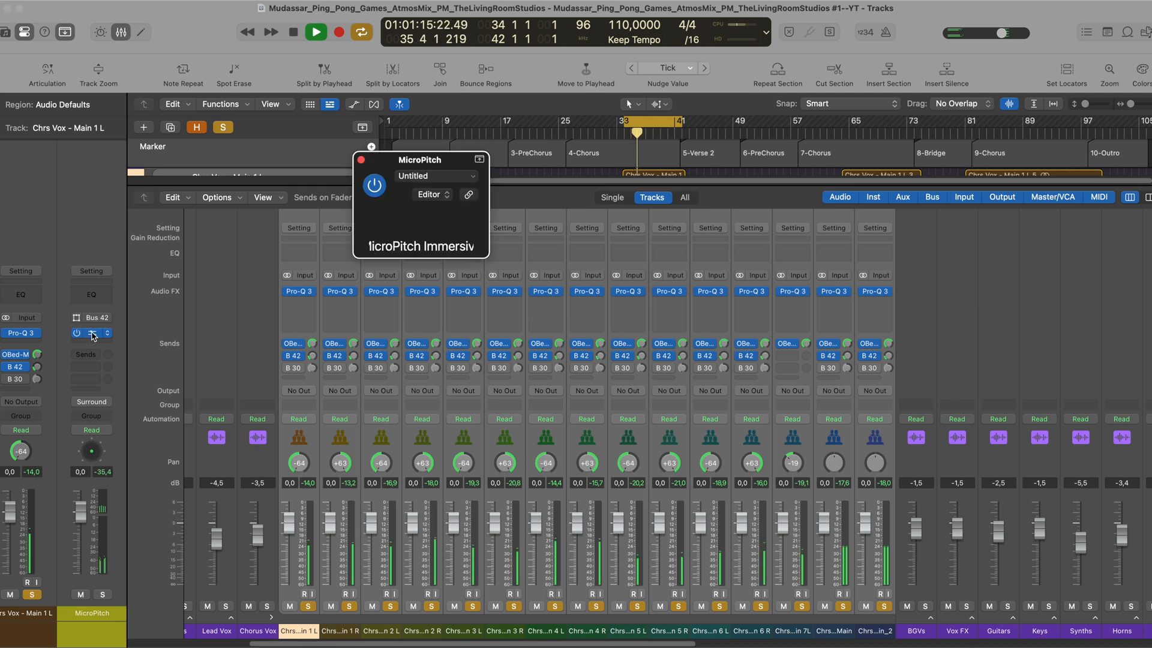
left_click(686, 165)
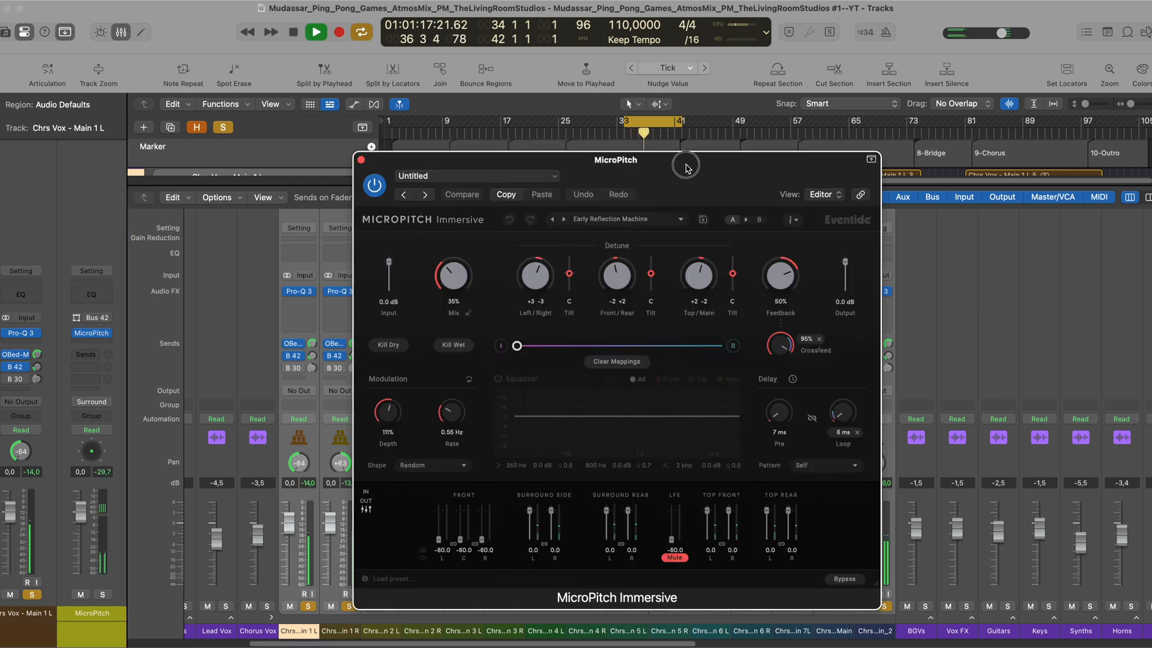
left_click_drag(686, 165, 727, 119)
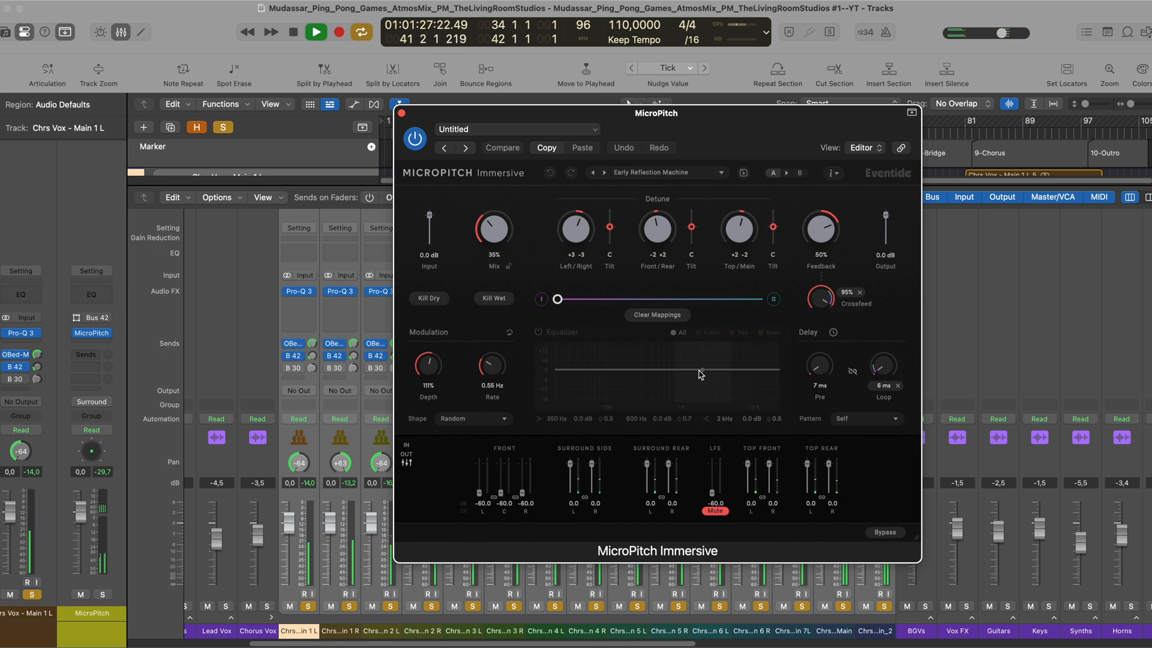
key("space")
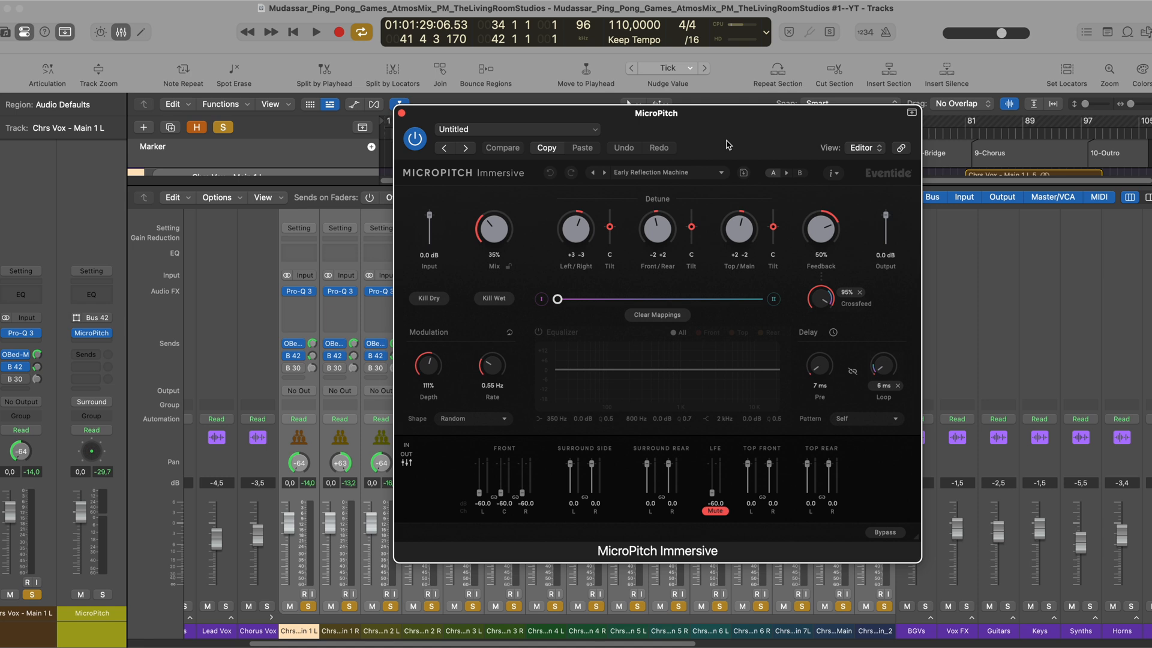
left_click_drag(715, 121, 744, 160)
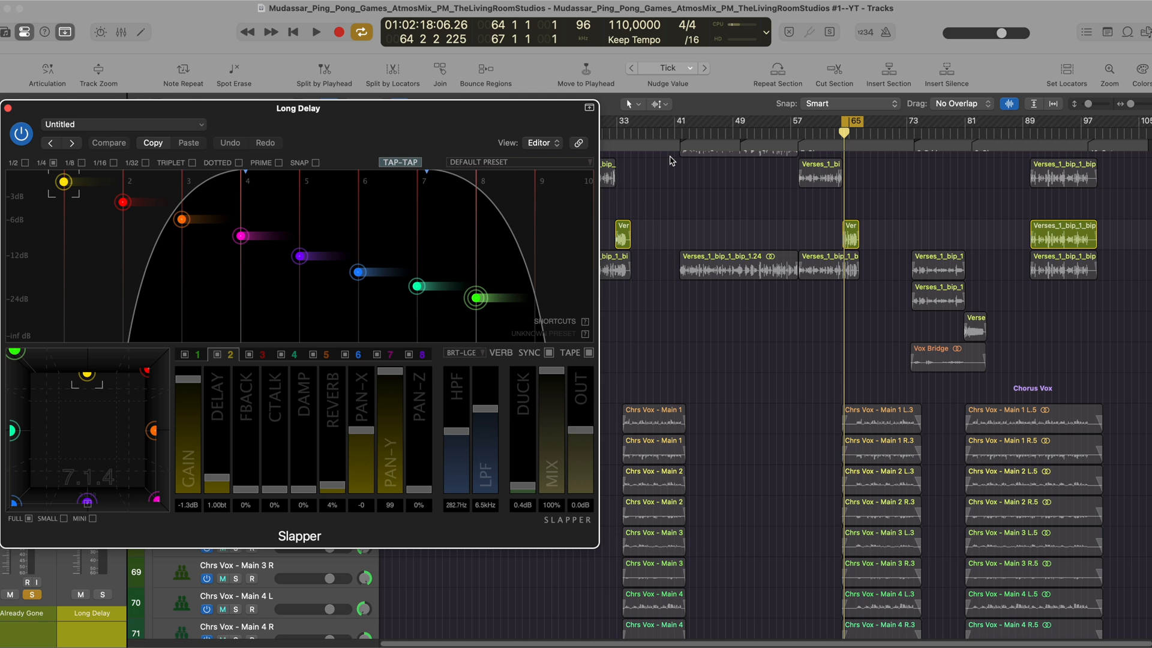
Step: Audition the soloed Already Gone vocal through the Slapper plug-in on the Long Delay aux
key("space")
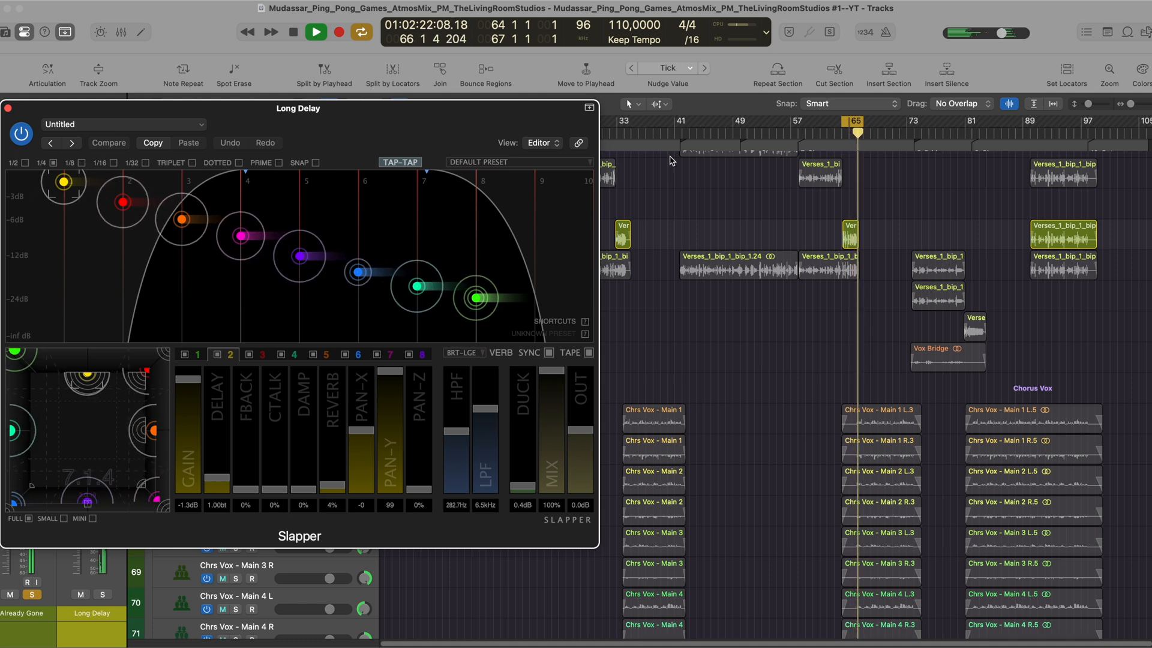
key("space")
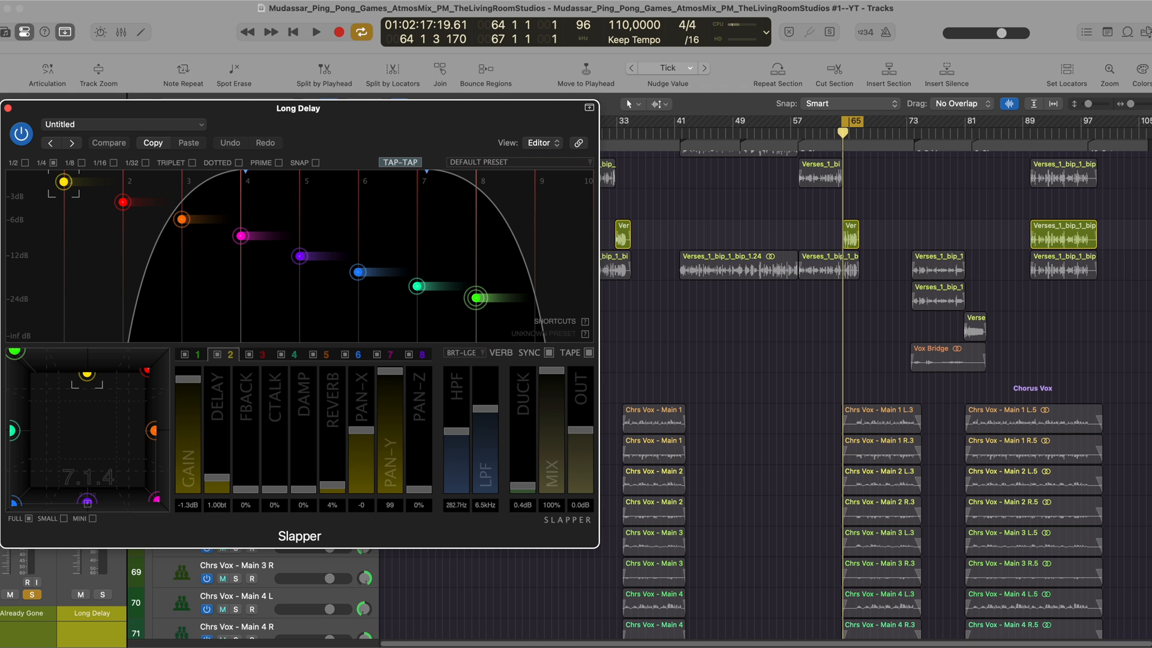
key("space")
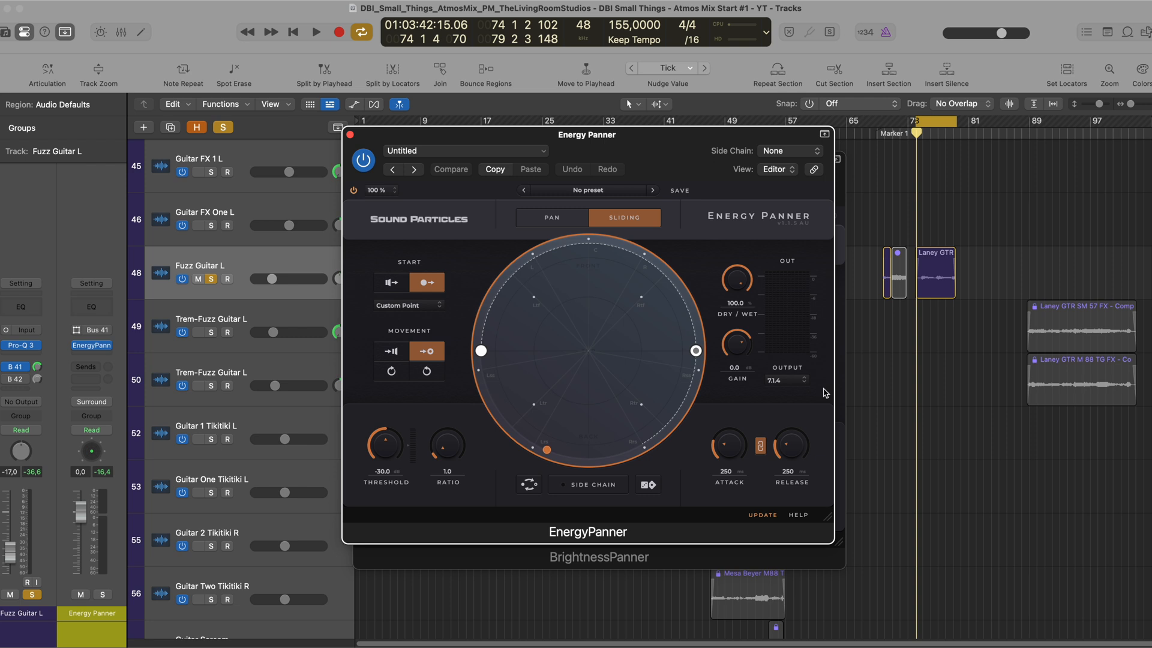
Step: Audition Fuzz Guitar L through Energy Panner, stop playback, and close the plug-in window
key("space")
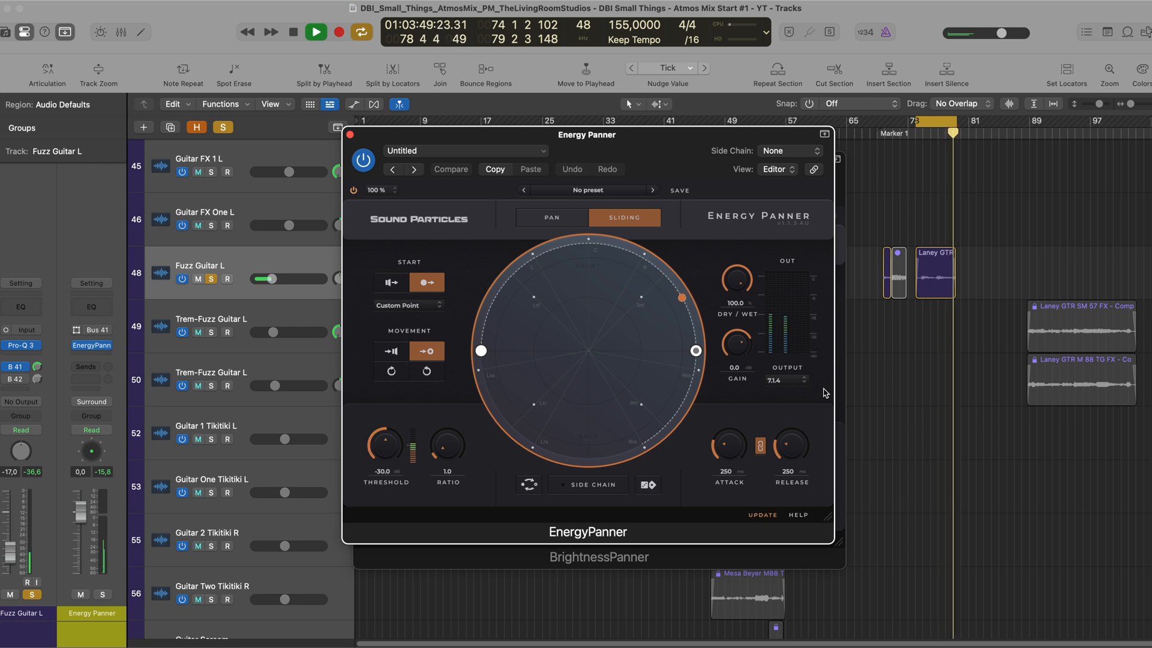
key("space")
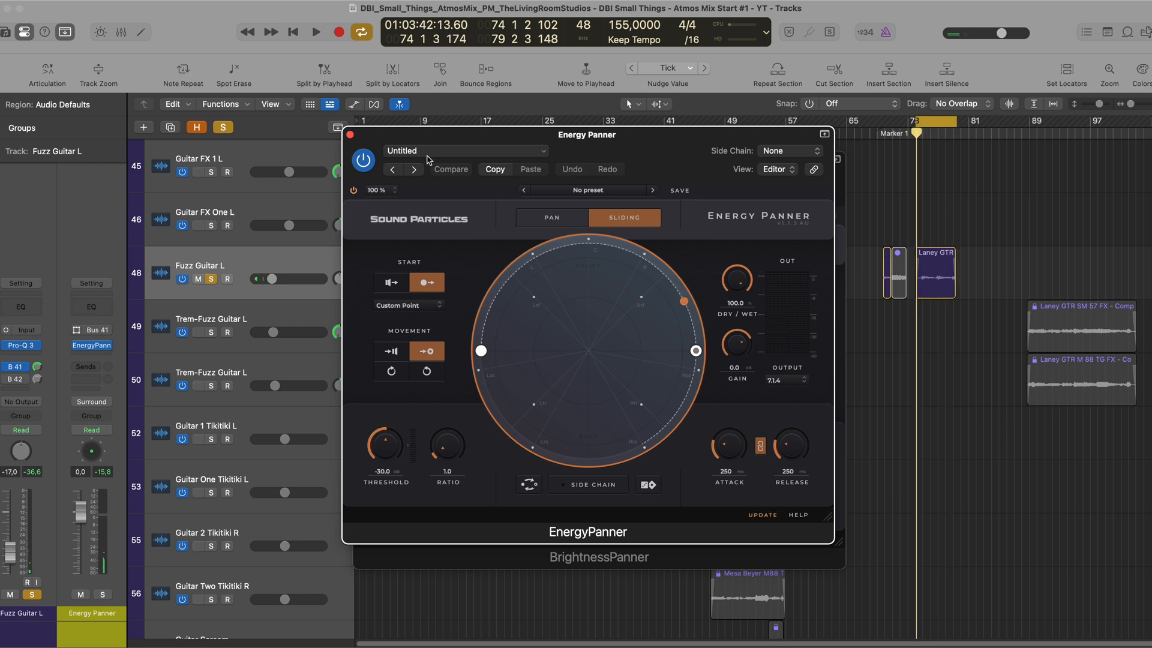
left_click(350, 136)
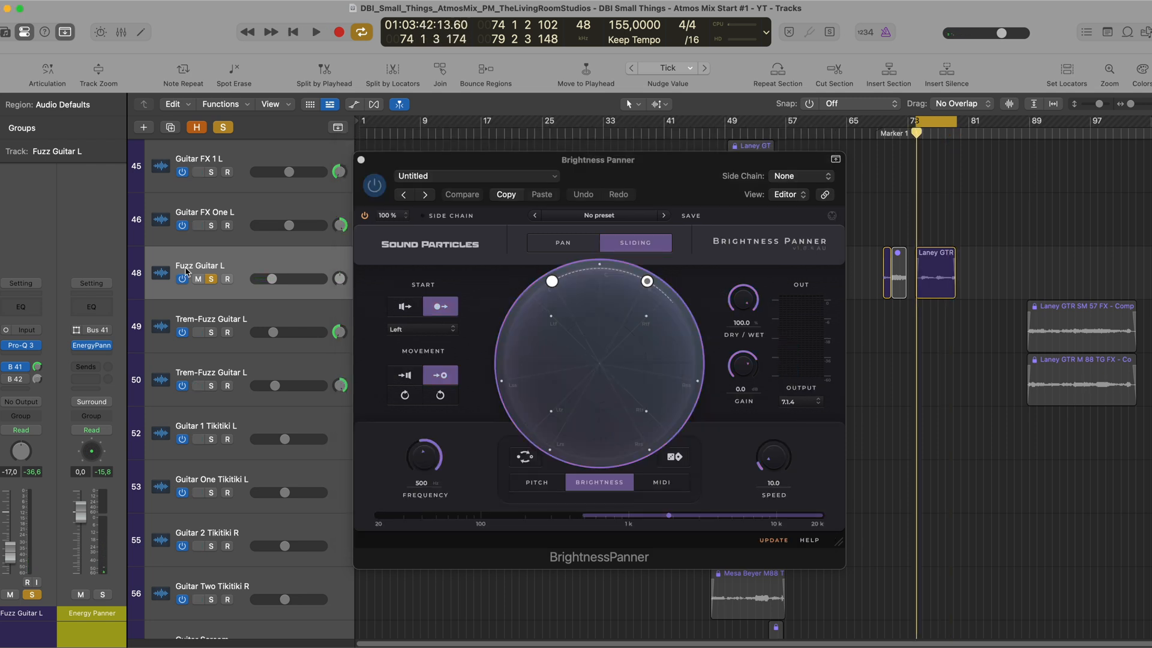
Step: Disable the Bus 41 send on Fuzz Guitar L and enable its Bus 42 send to Brightness Panner
left_click(6, 379)
left_click(18, 384)
left_click(52, 359)
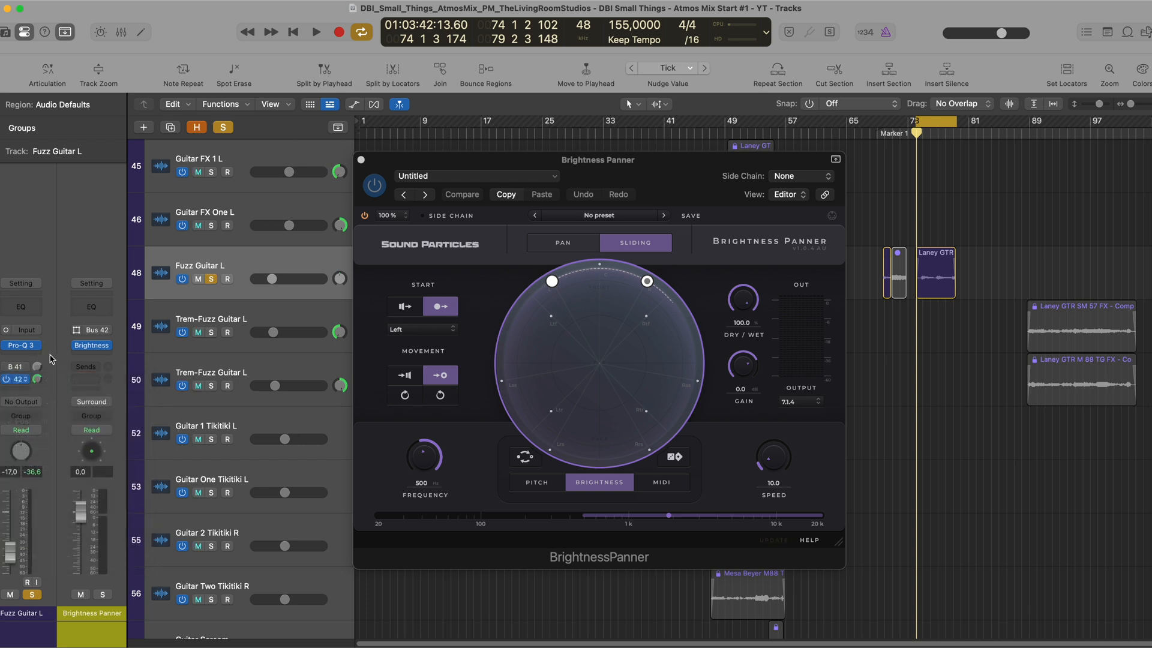
Step: Audition Fuzz Guitar L twice through Brightness Panner, watching its sliding pan movement, and stop playback
left_click_drag(533, 160, 522, 153)
key("space")
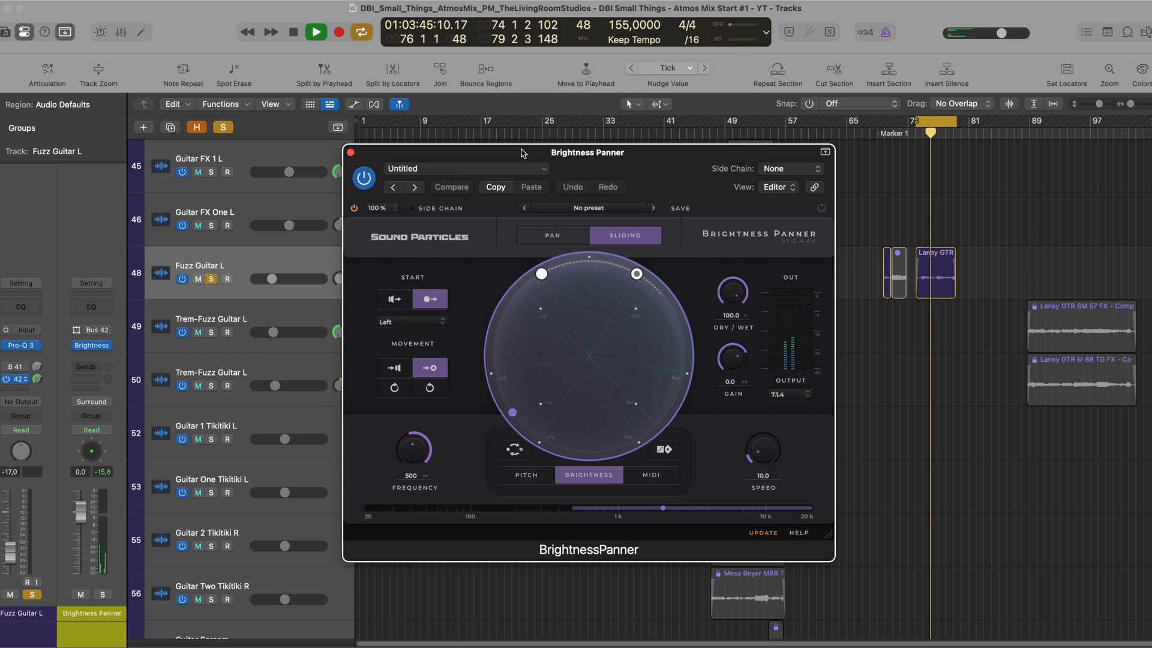
key("space")
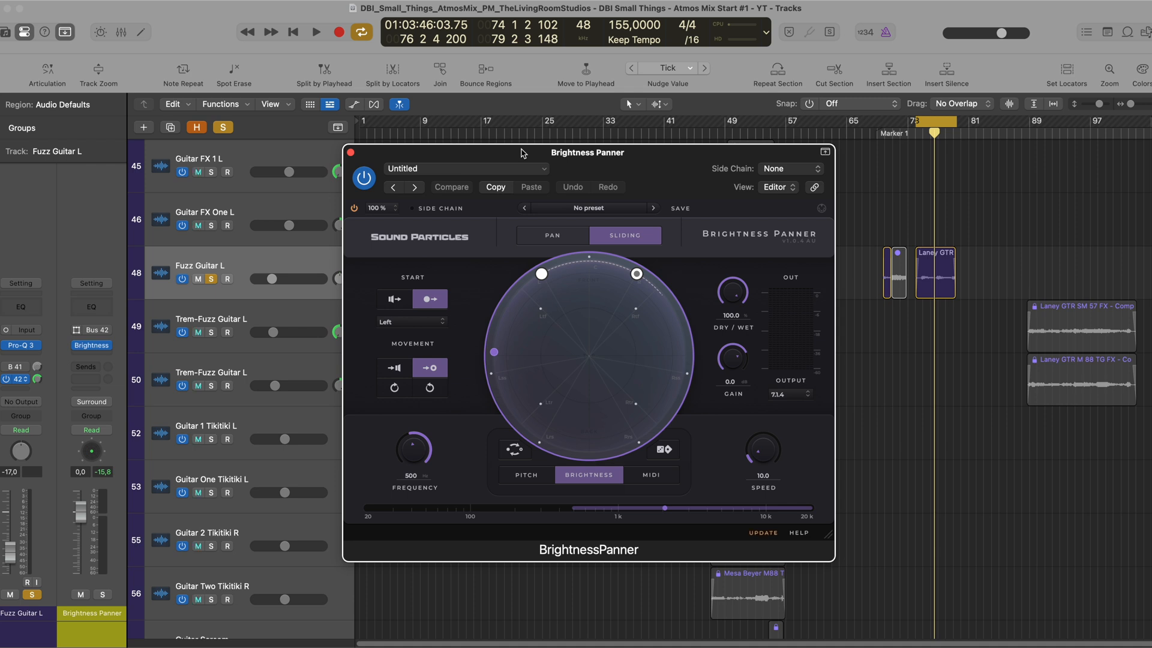
key("space")
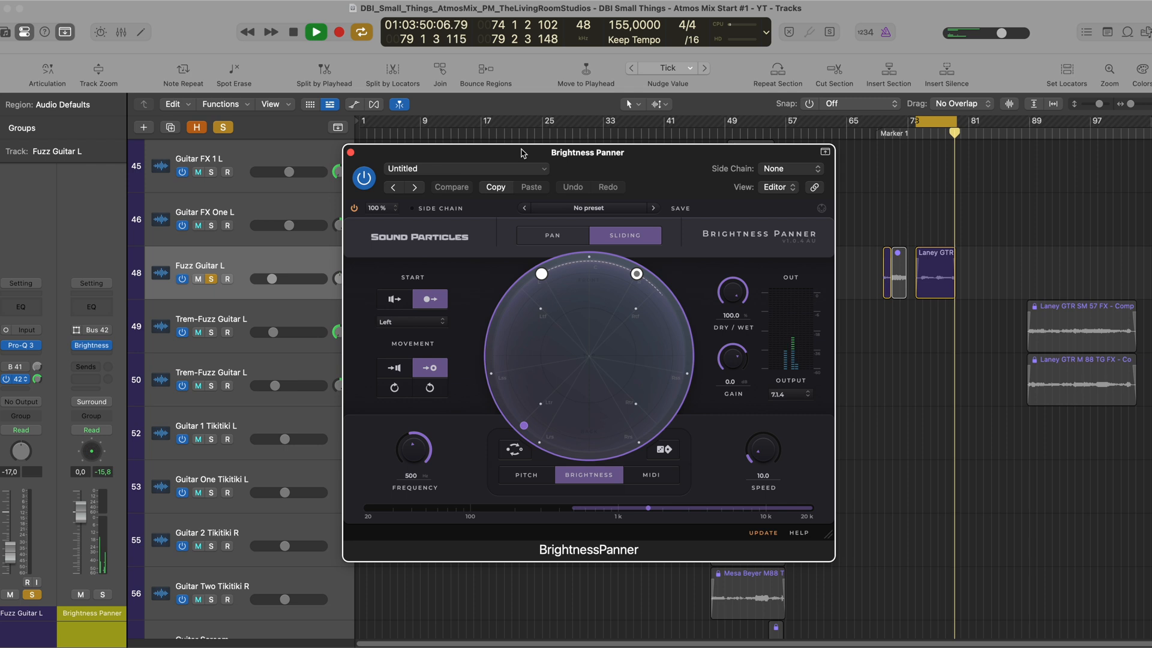
key("space")
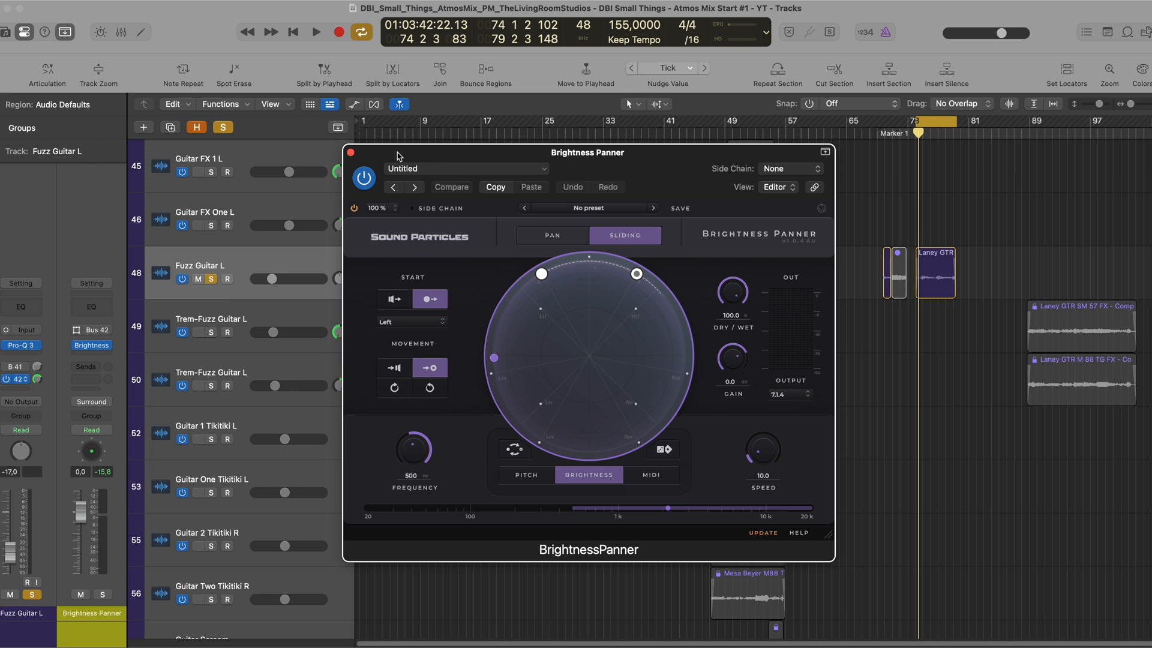
left_click_drag(398, 156, 418, 162)
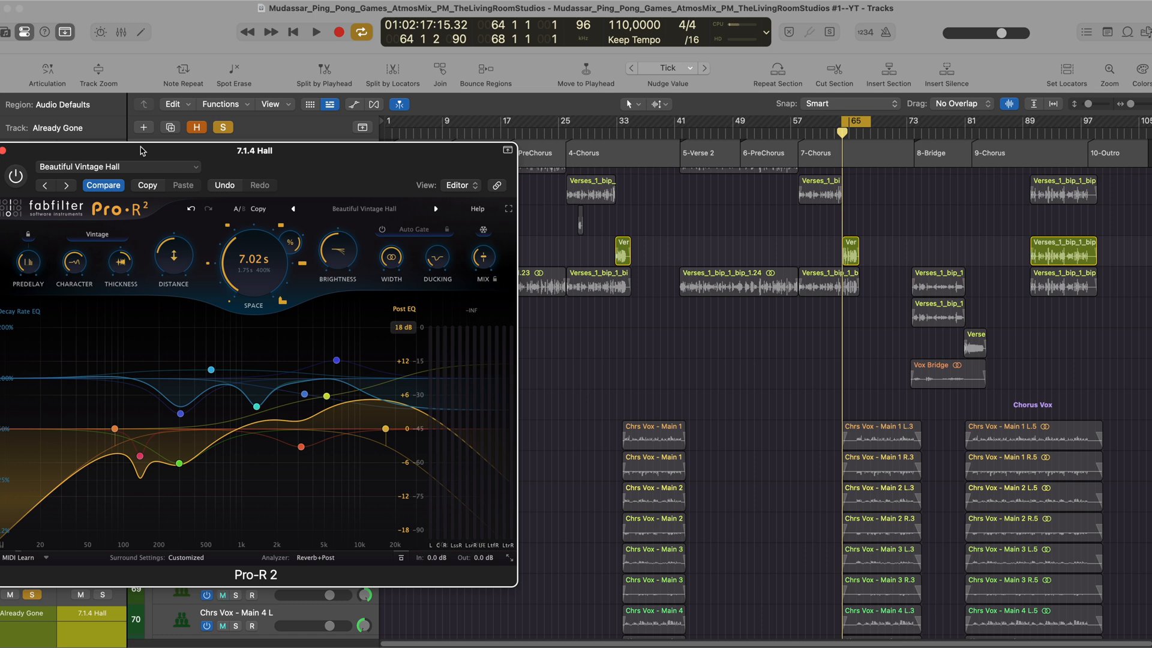
Step: Enable Pro-R 2 on the 7.1.4 Hall aux while playing Already Gone, stop playback, and examine its surround Effect Tilt settings
key("space")
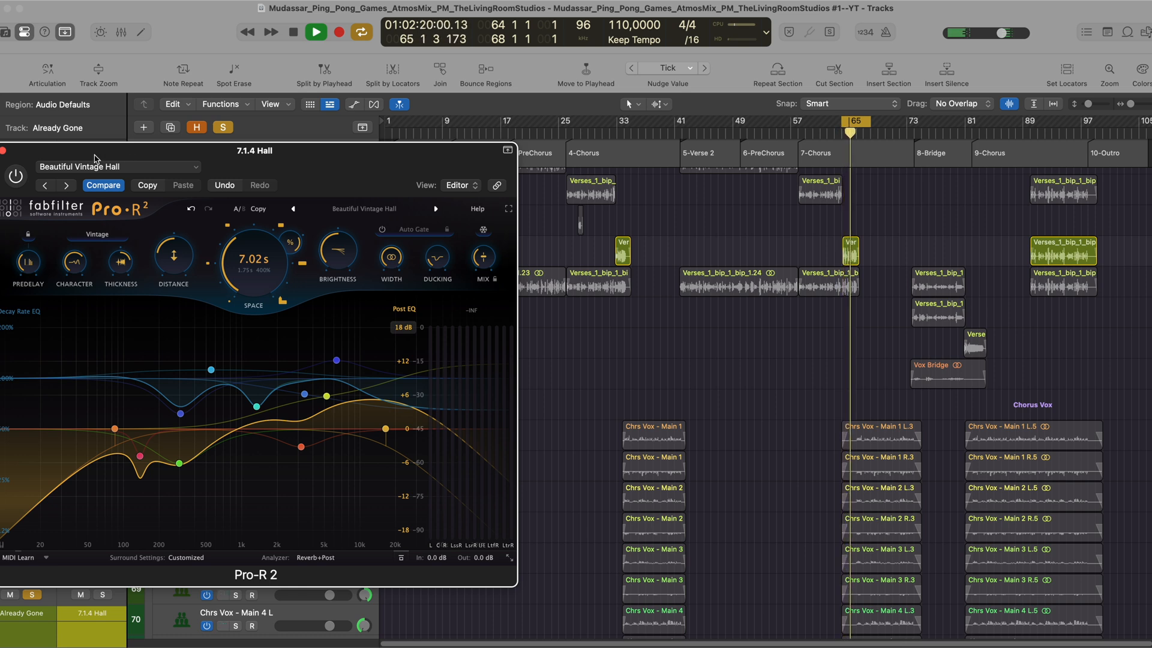
left_click(17, 177)
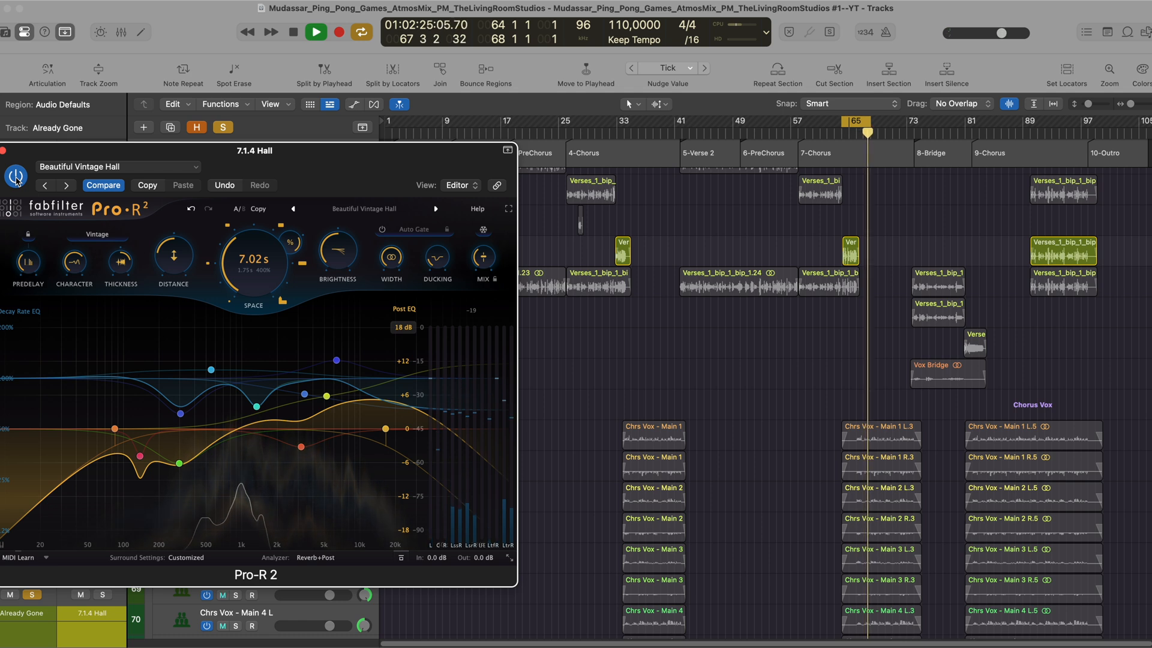
key("space")
left_click(198, 556)
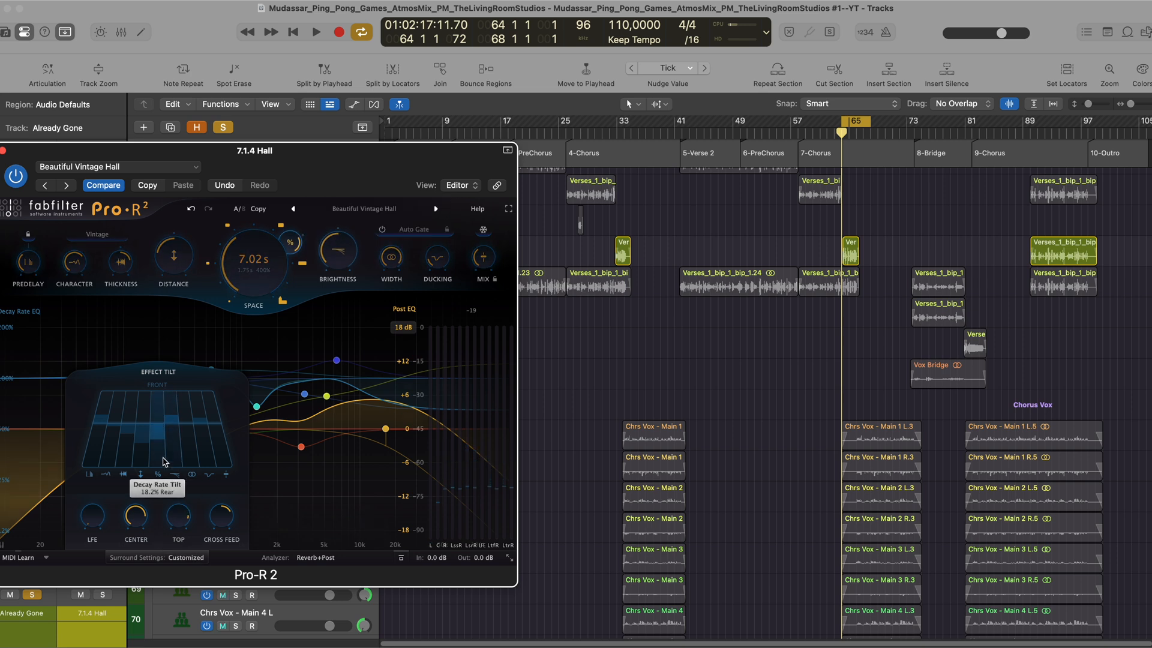
mouse_move(160, 467)
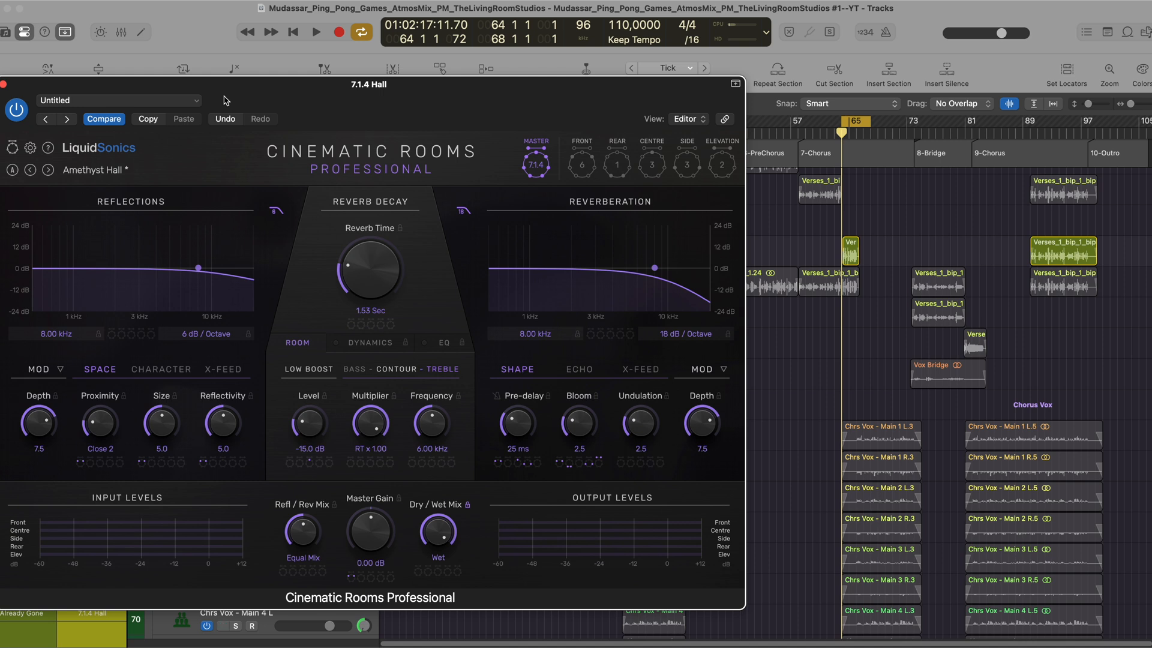
Step: Audition Already Gone through the Cinematic Rooms Professional and Seventh Heaven Professional reverbs on the 7.1.4 Hall aux
key("space")
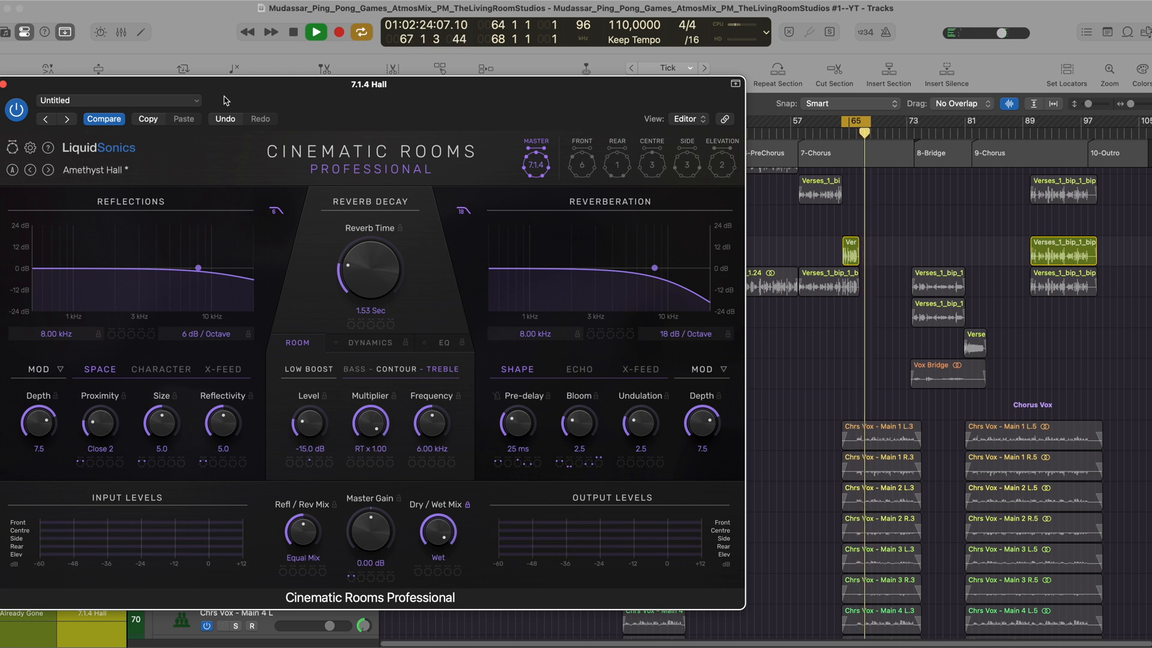
left_click_drag(356, 276, 357, 268)
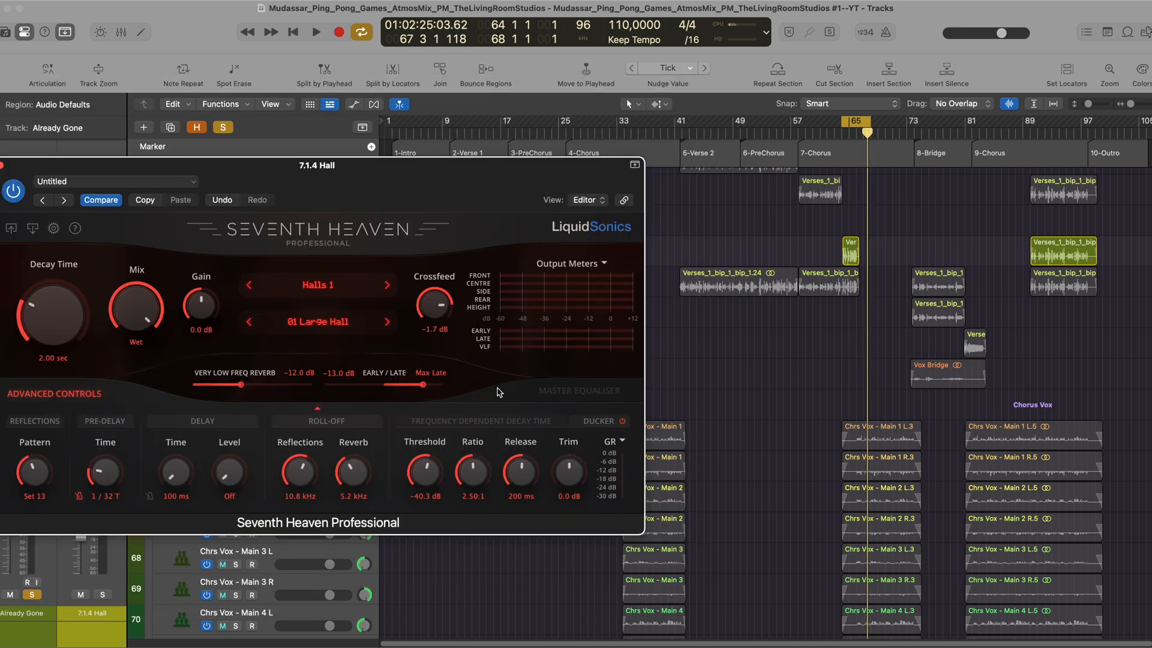
key("space")
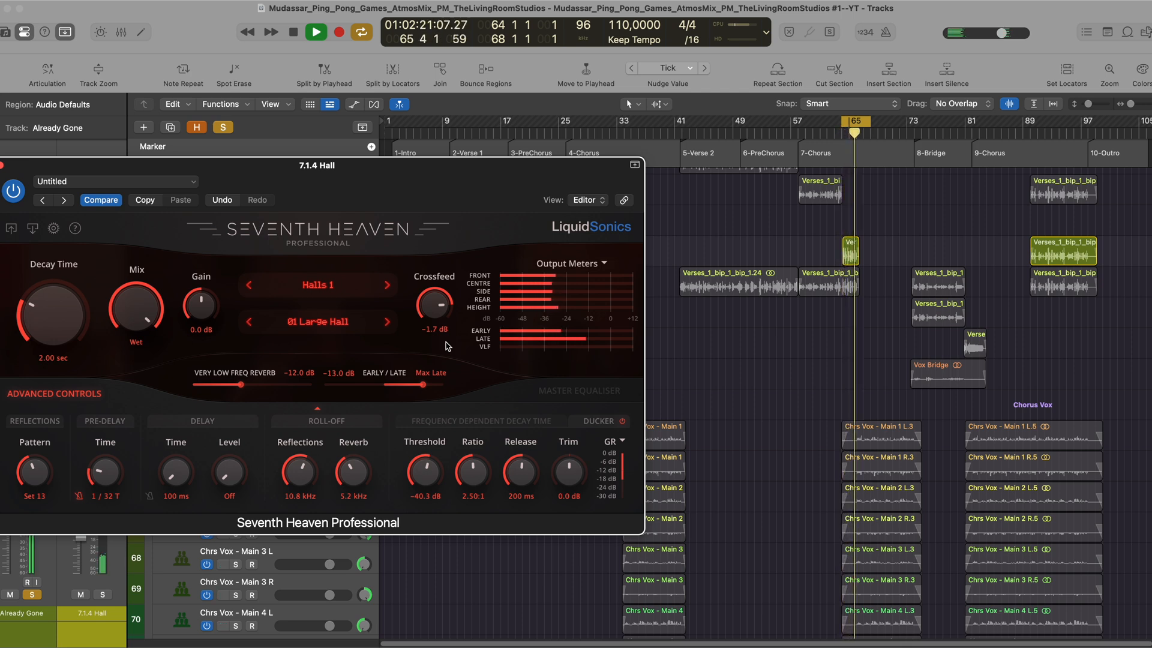
left_click(622, 421)
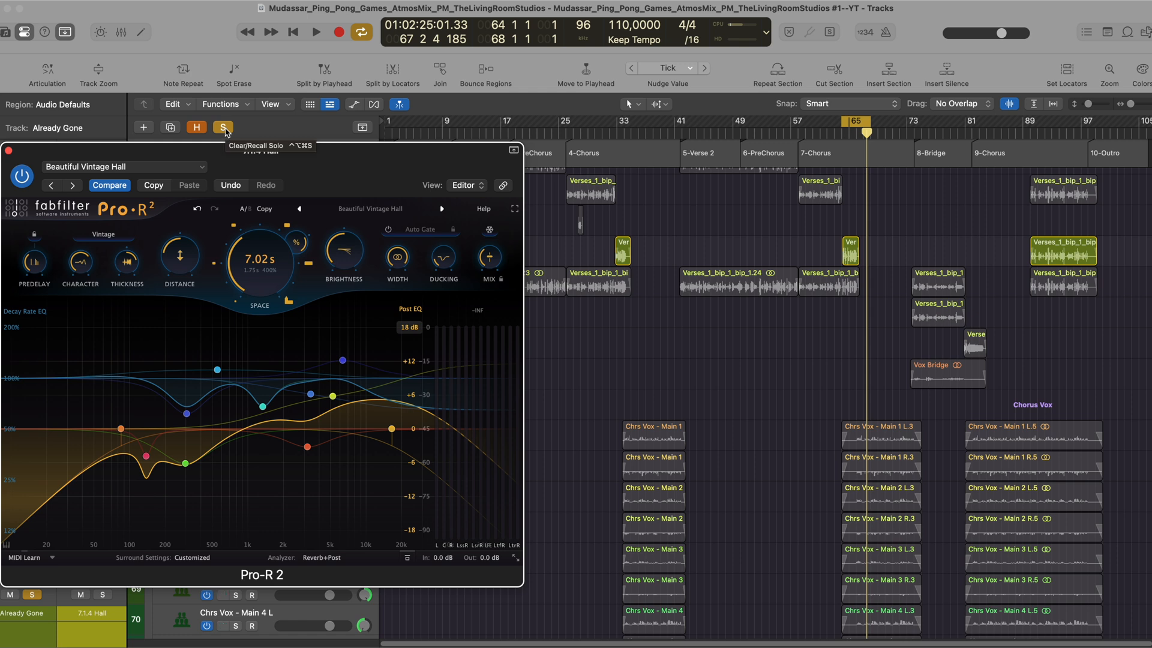
Step: Clear the solos and audition the 7.1.4 Hall reverbs Pro-R 2 and Seventh Heaven Professional in the full mix
left_click(224, 128)
key("space")
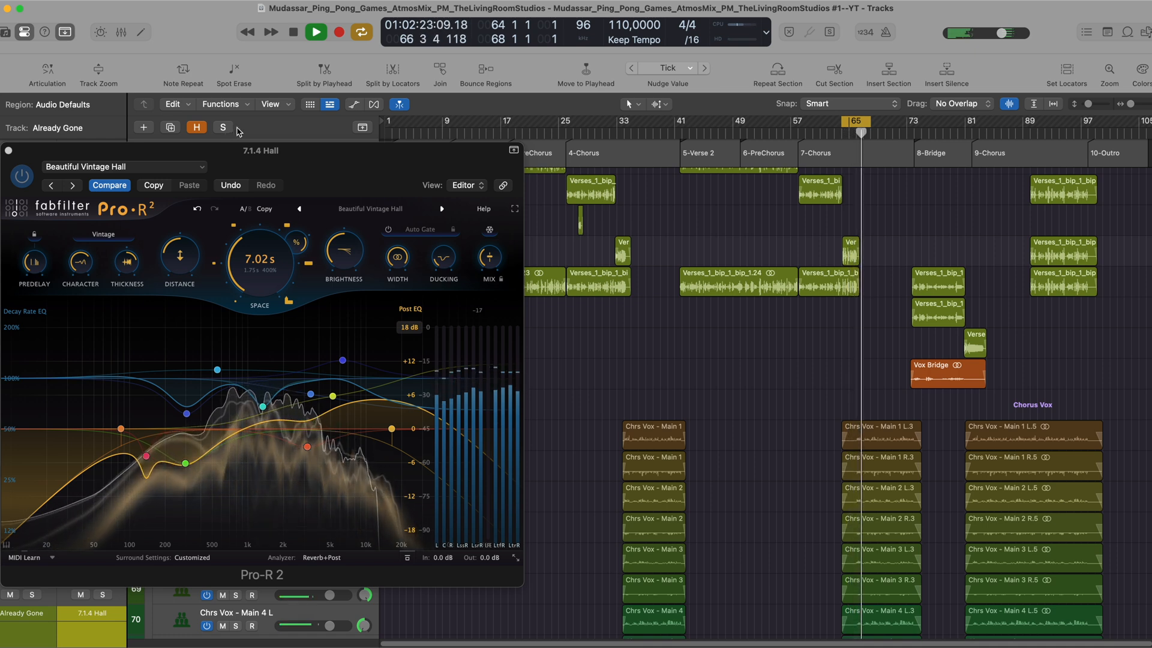
key("space")
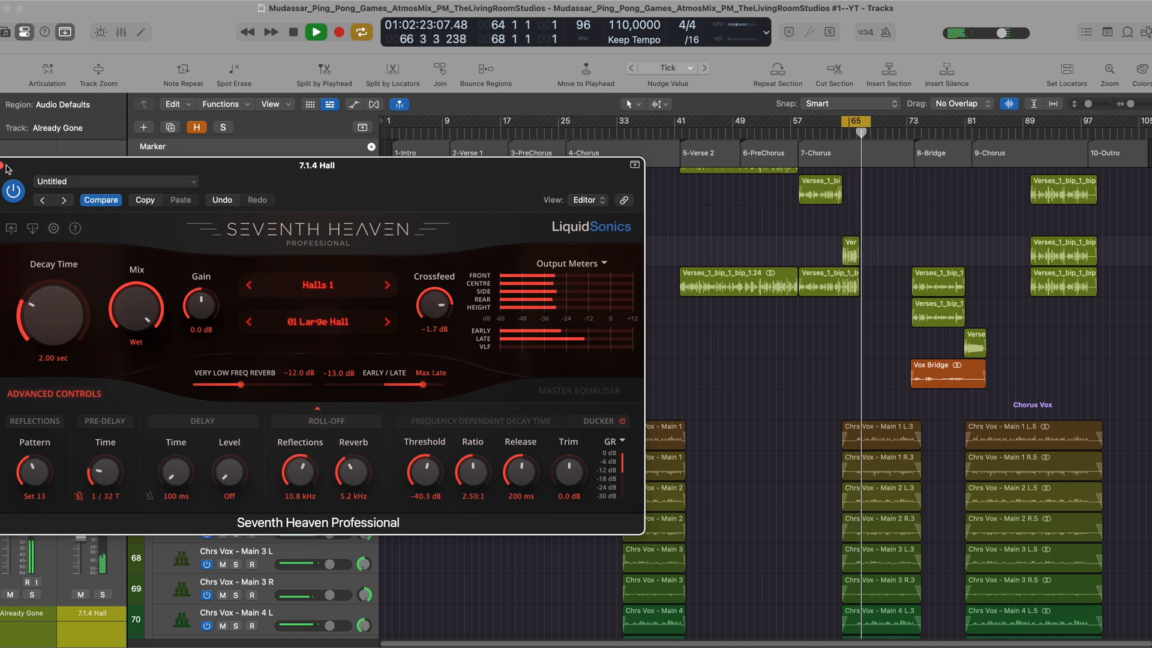
key("space")
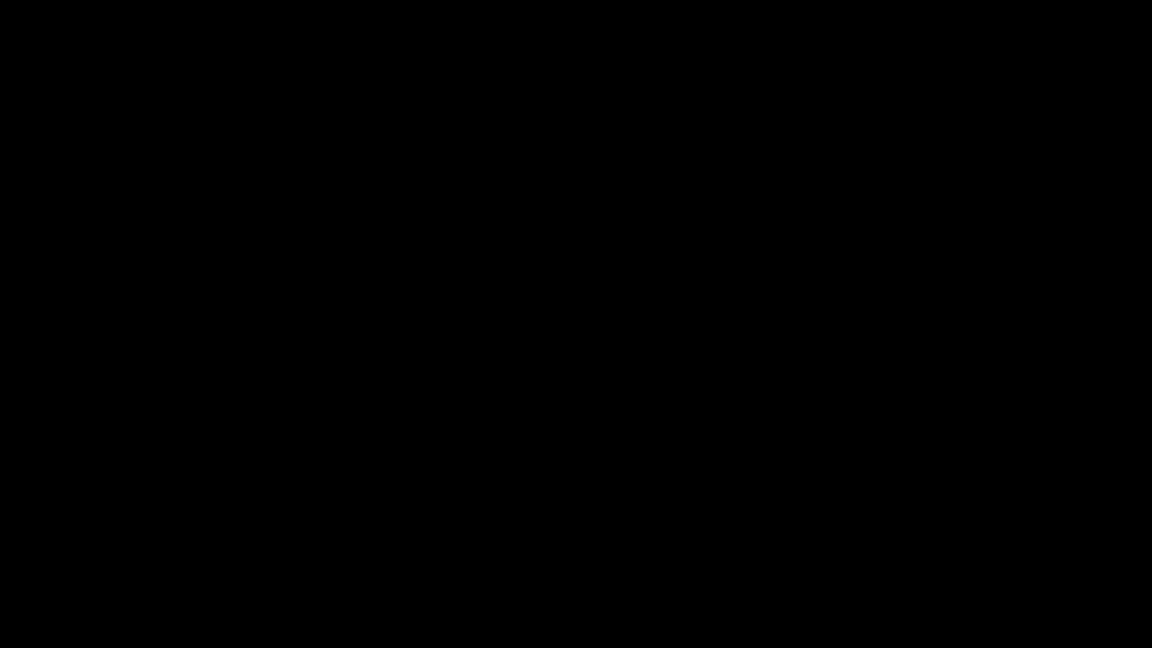